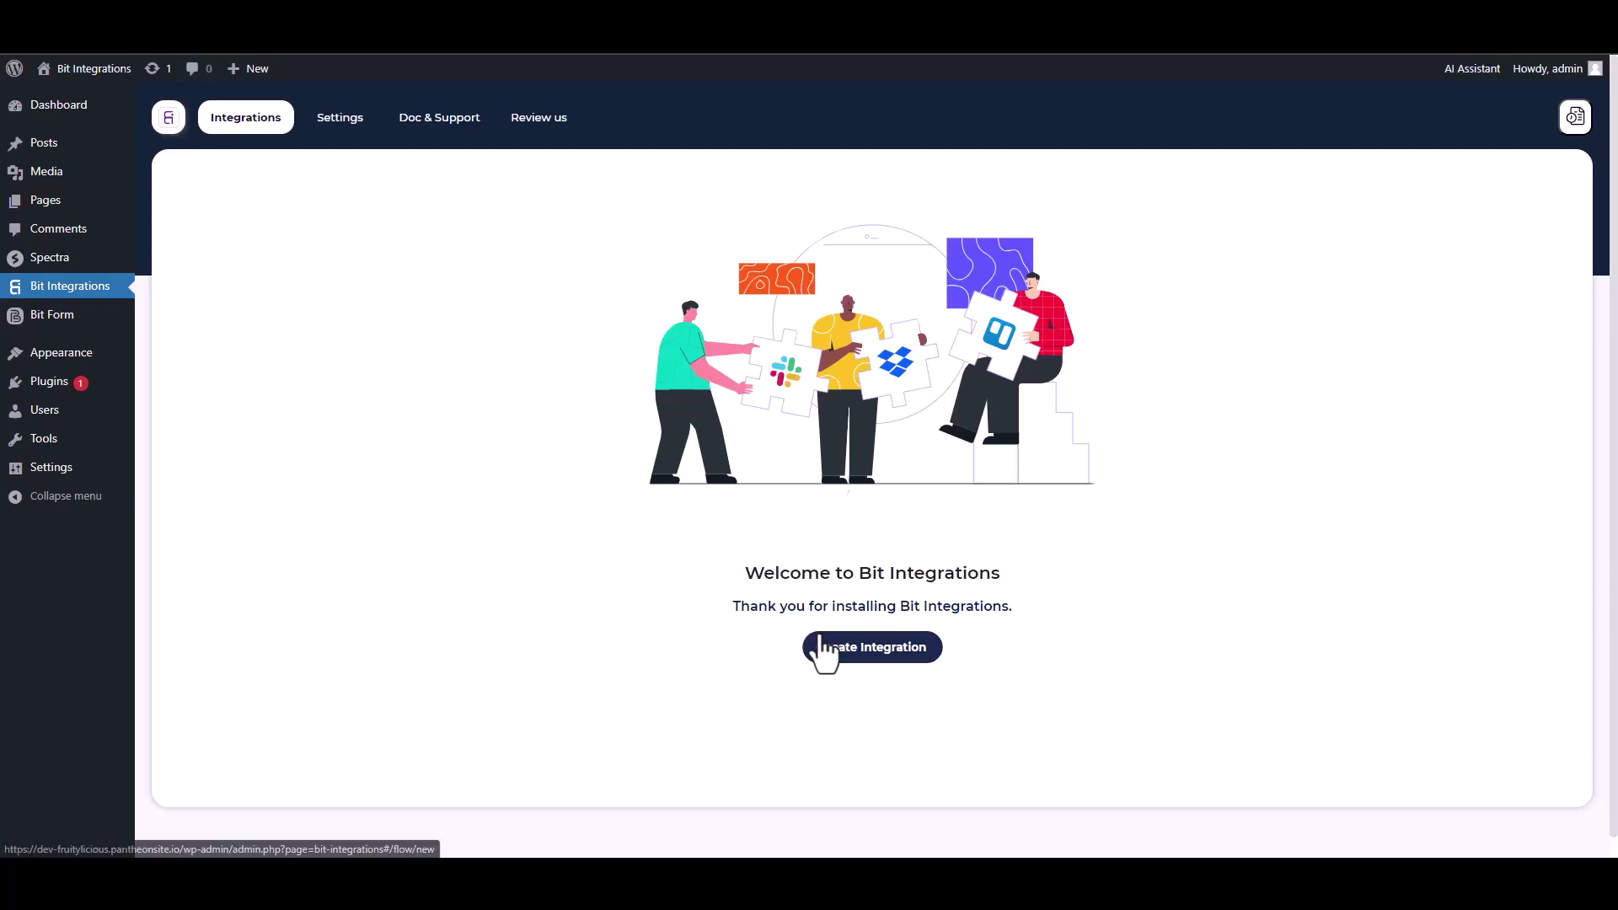
Search 'sp' among triggers, pick Spectra, and start fetching its form submission data.
type("sp")
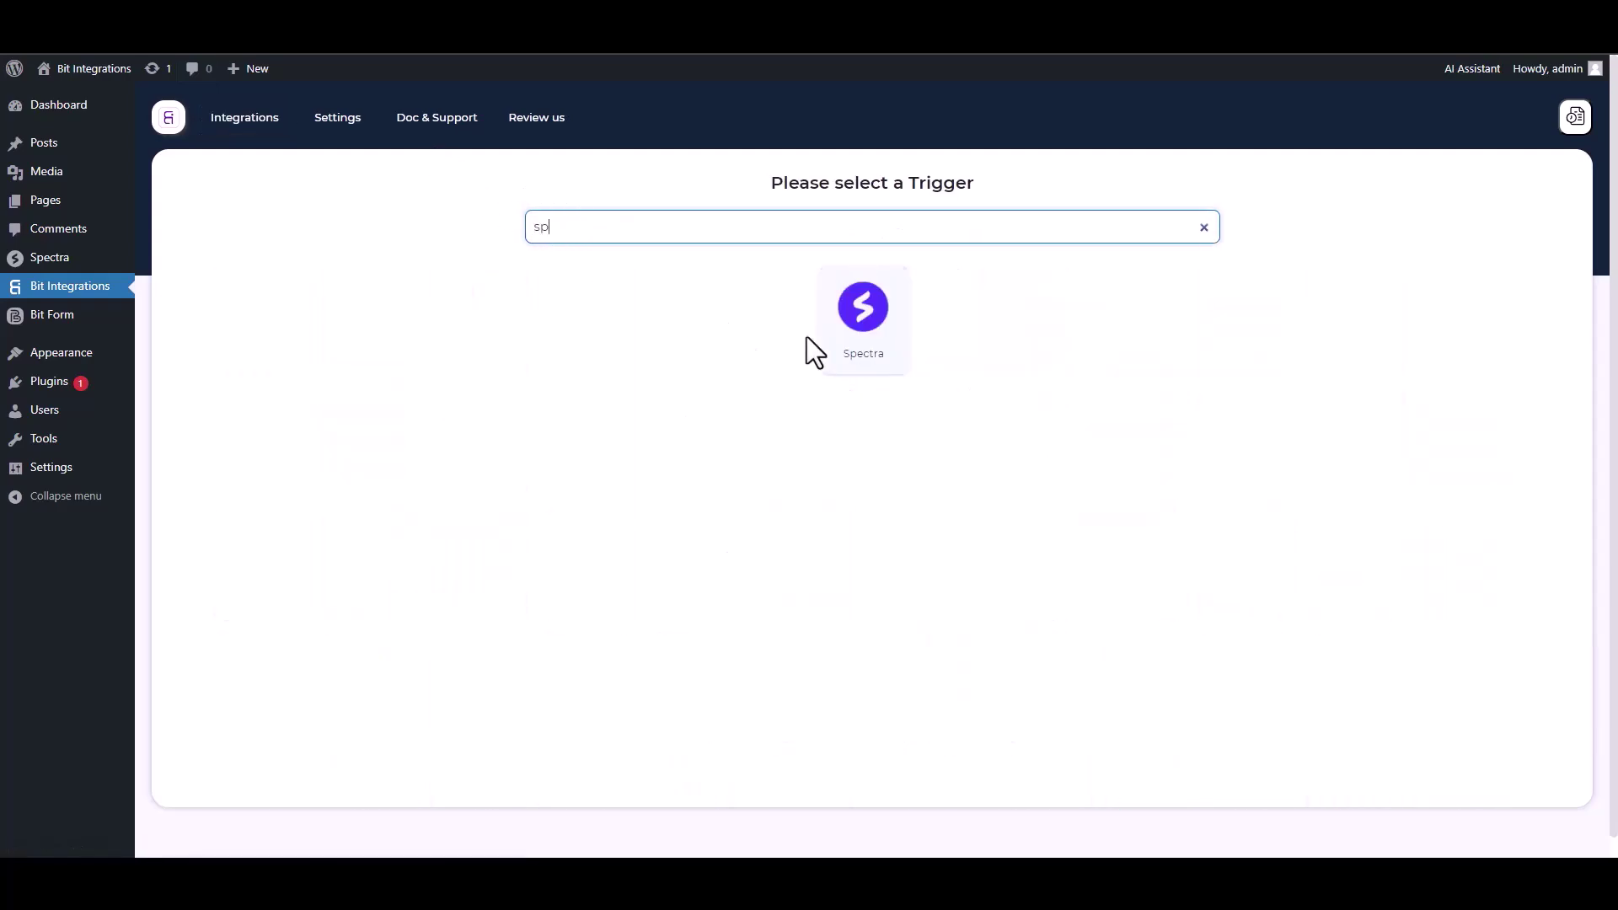
left_click(821, 337)
left_click(861, 393)
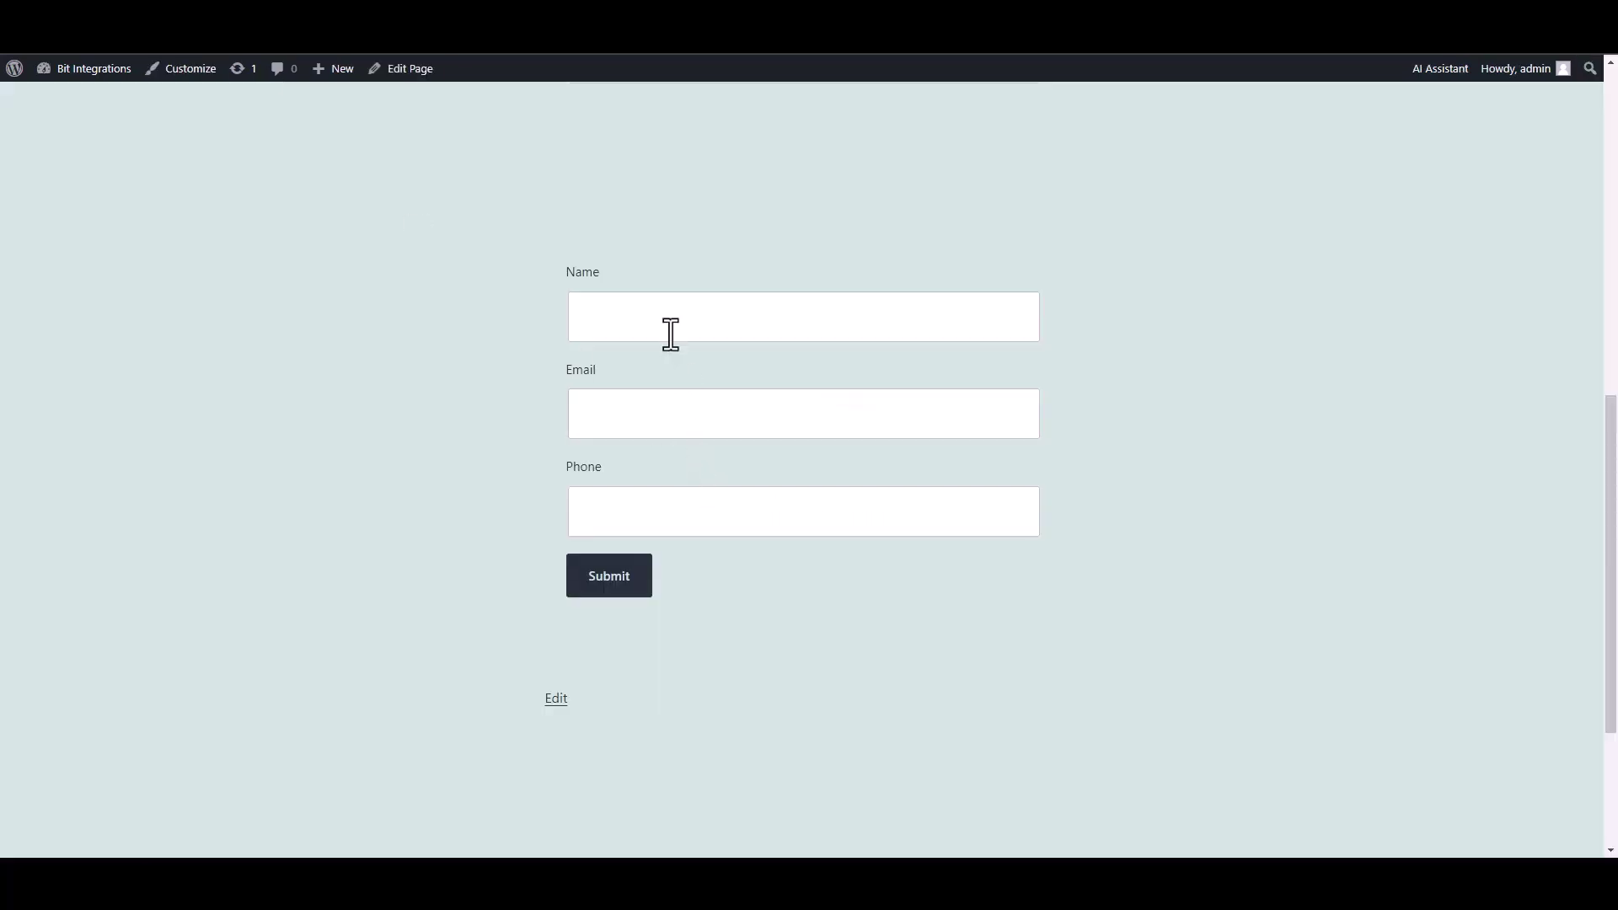
Submit the Spectra form with name 'test', a test e-mail and a test phone number.
left_click(668, 332)
type("test")
left_click(957, 419)
type("test@gmail.com")
key("Tab")
type("45645625")
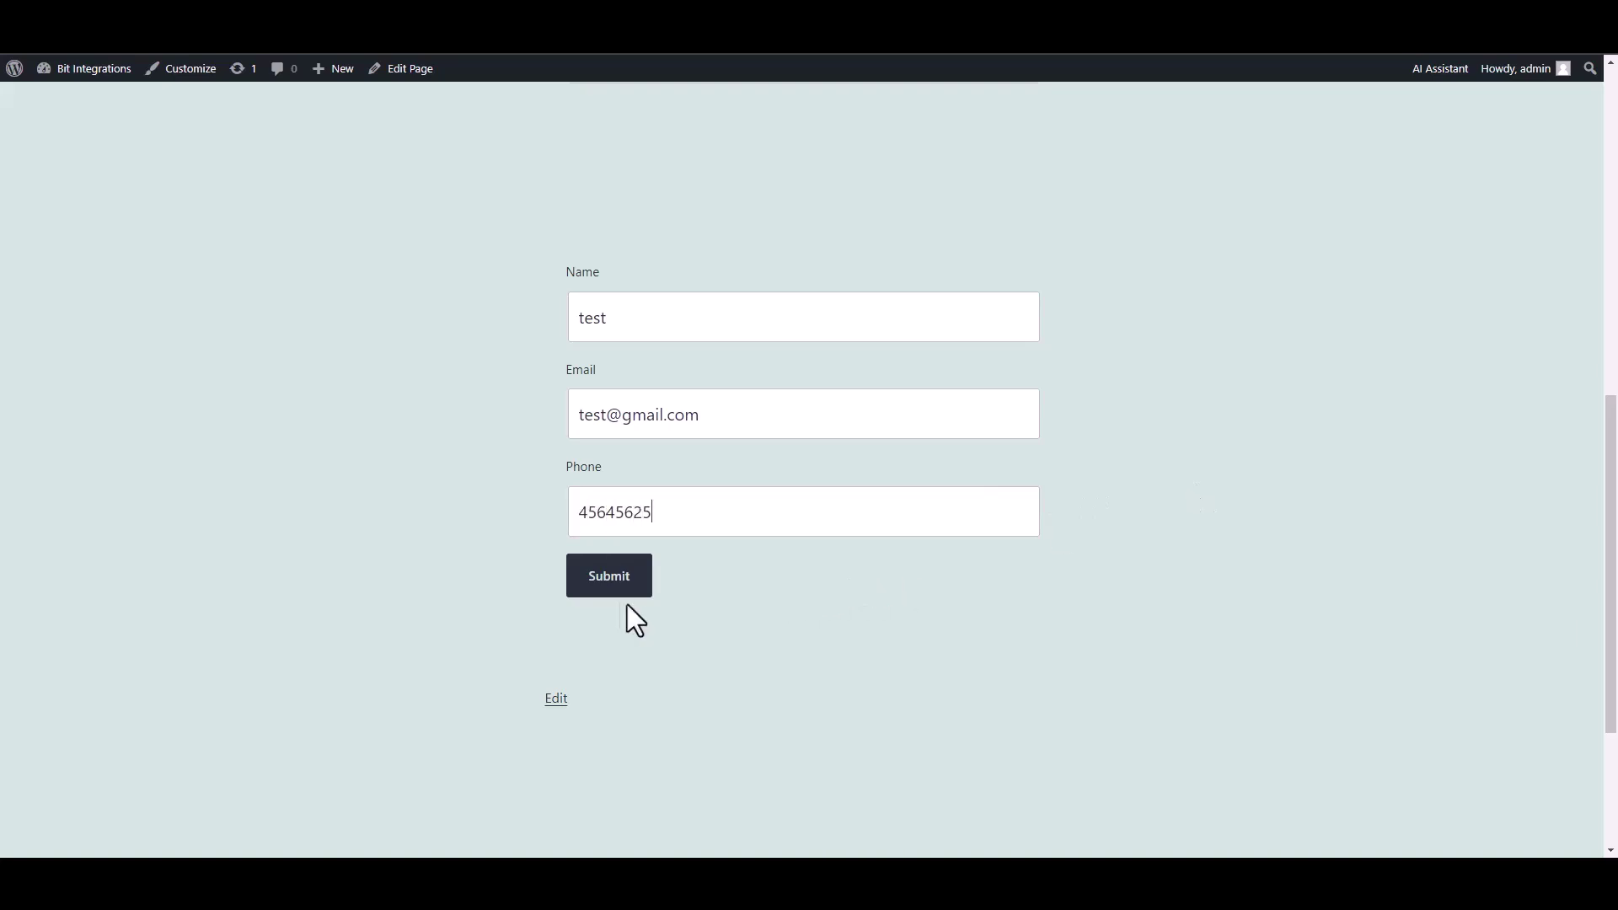
left_click(623, 582)
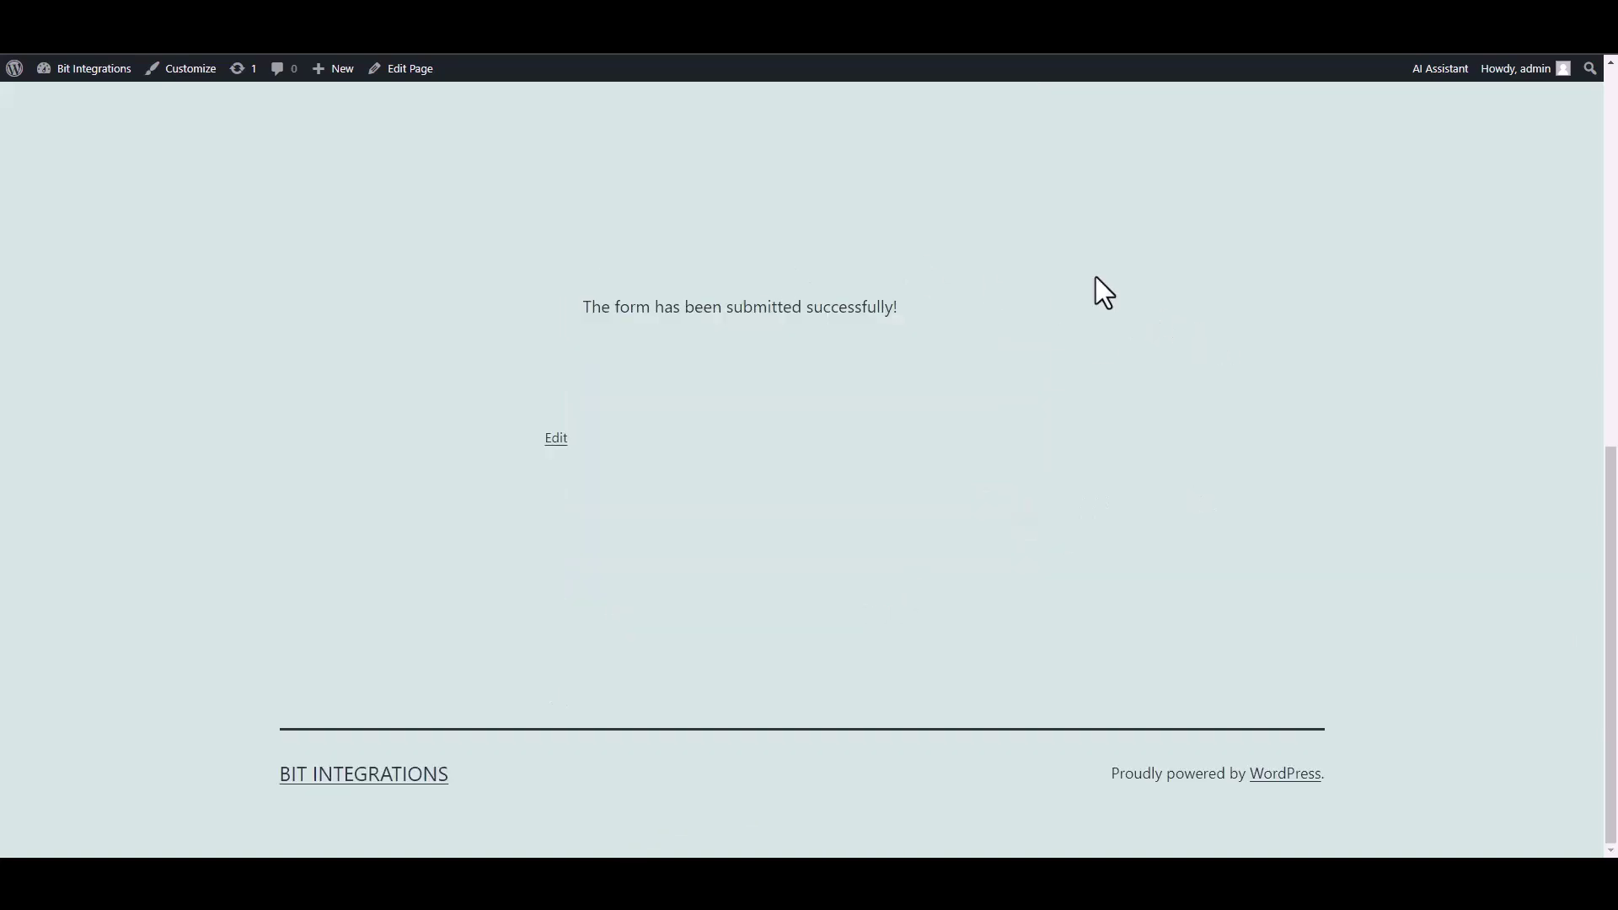
key("ctrl+Tab")
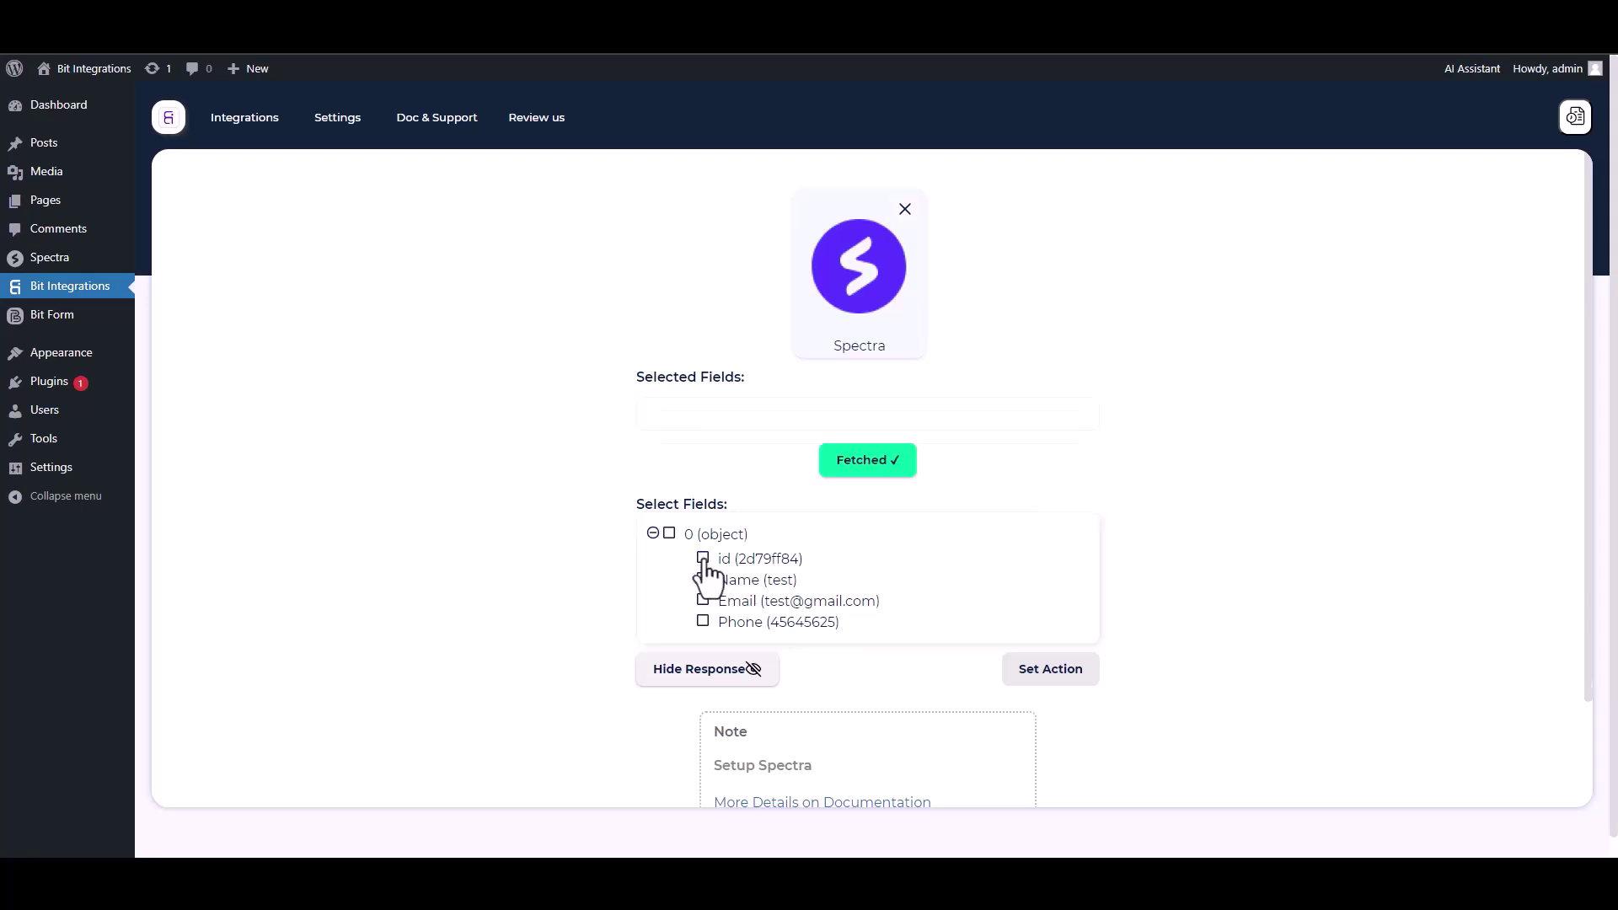
Select the fetched id, Name, Email and Phone fields.
left_click(704, 559)
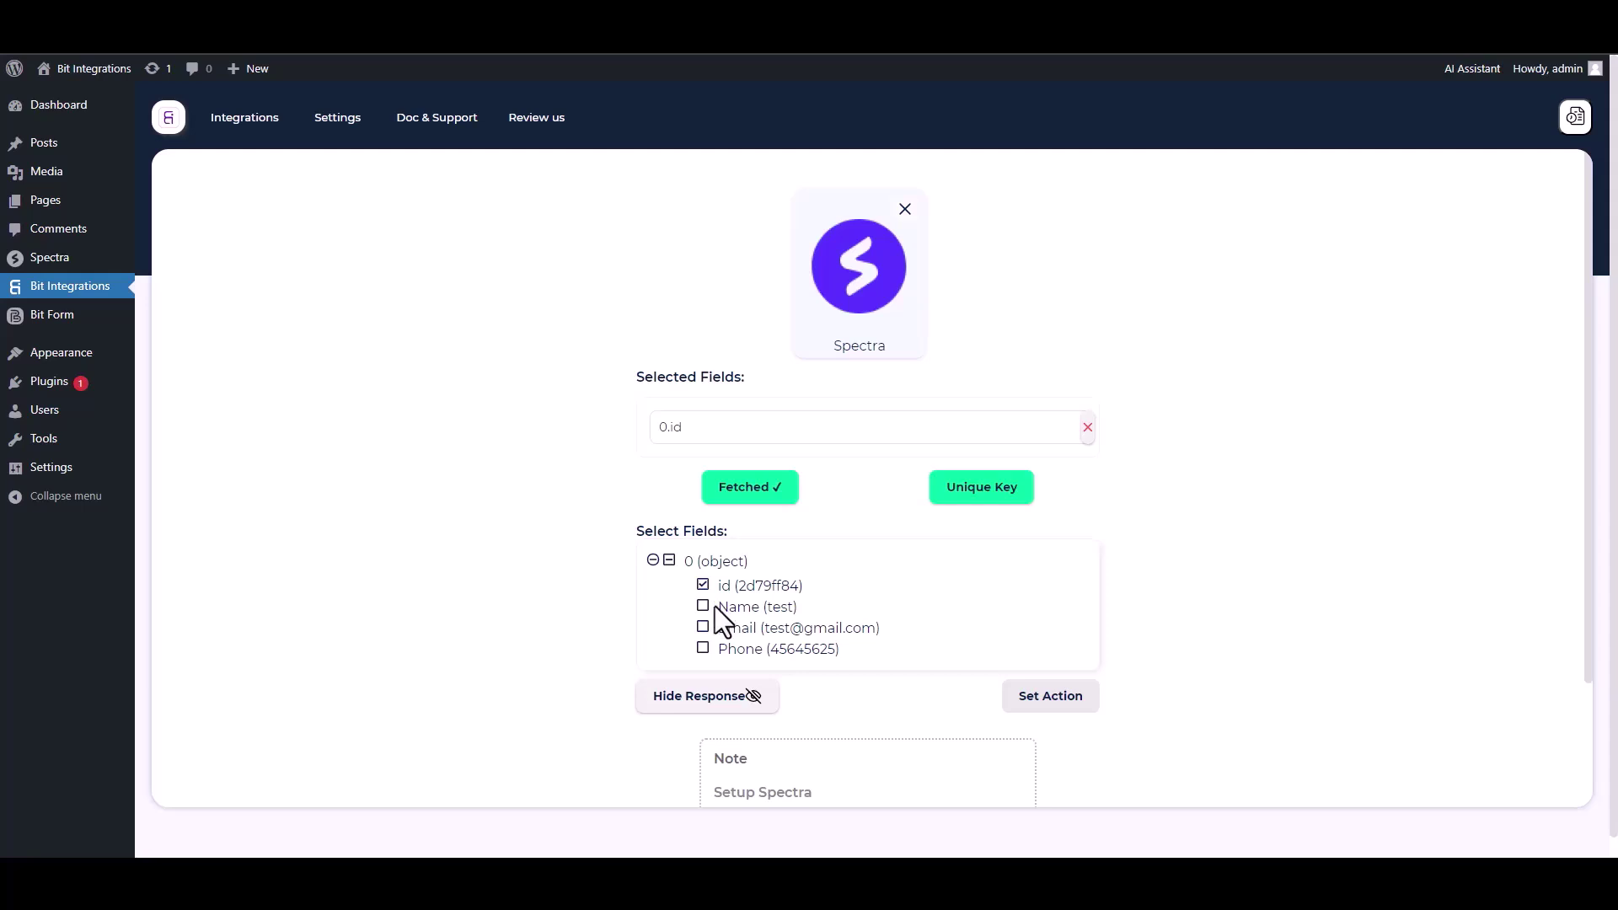
left_click(703, 607)
left_click(703, 670)
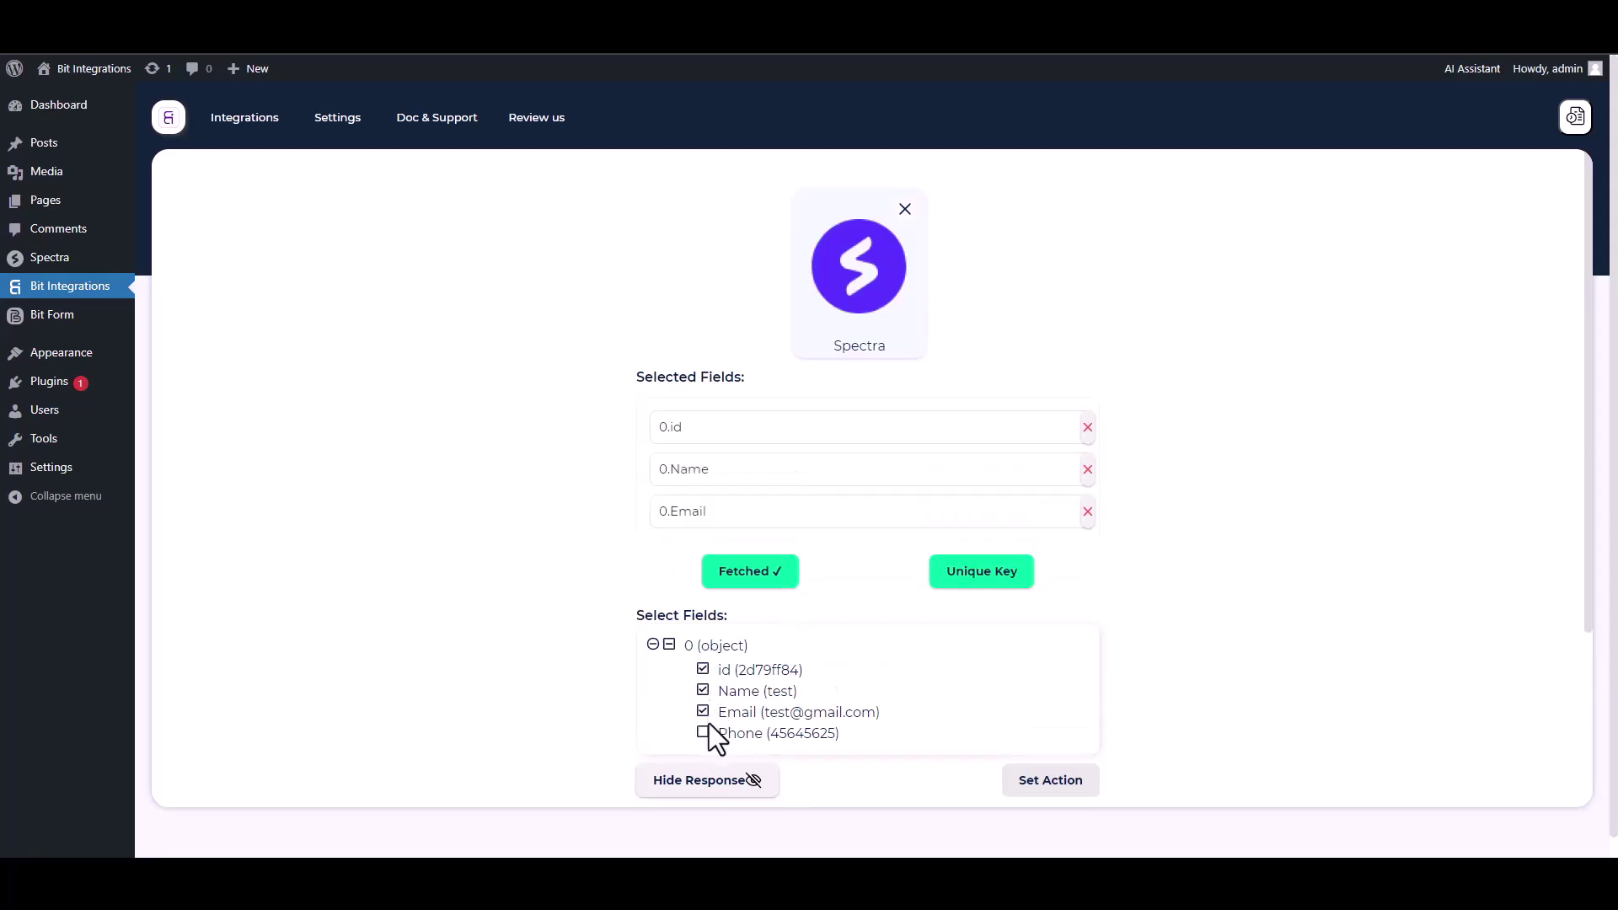
left_click(704, 730)
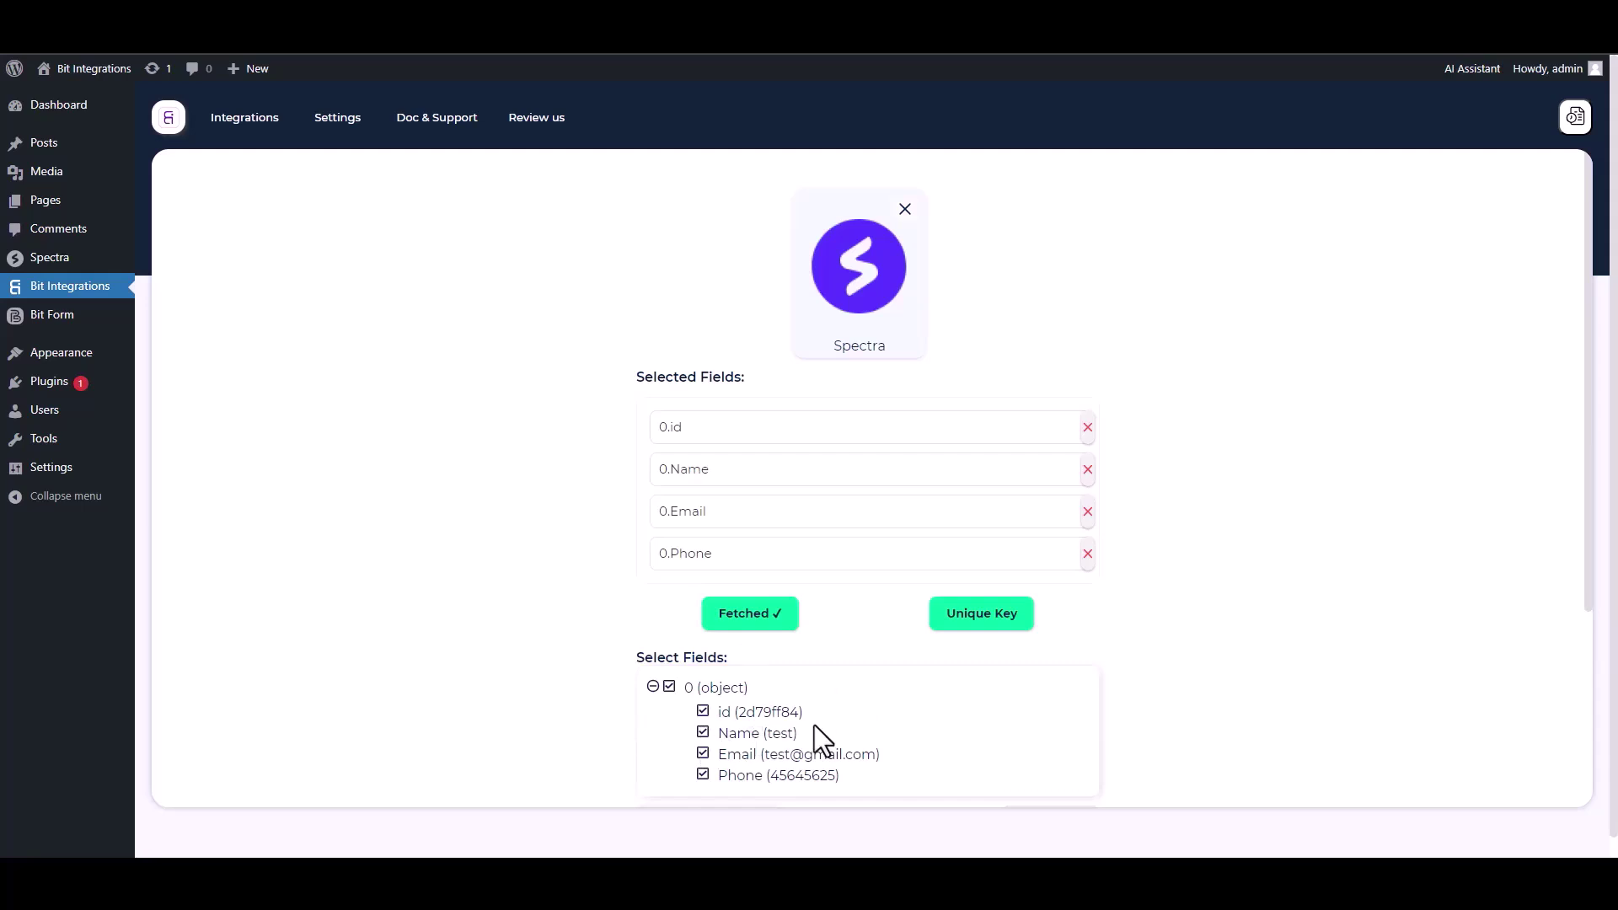
Set 0.id as the primary unique key.
left_click(976, 627)
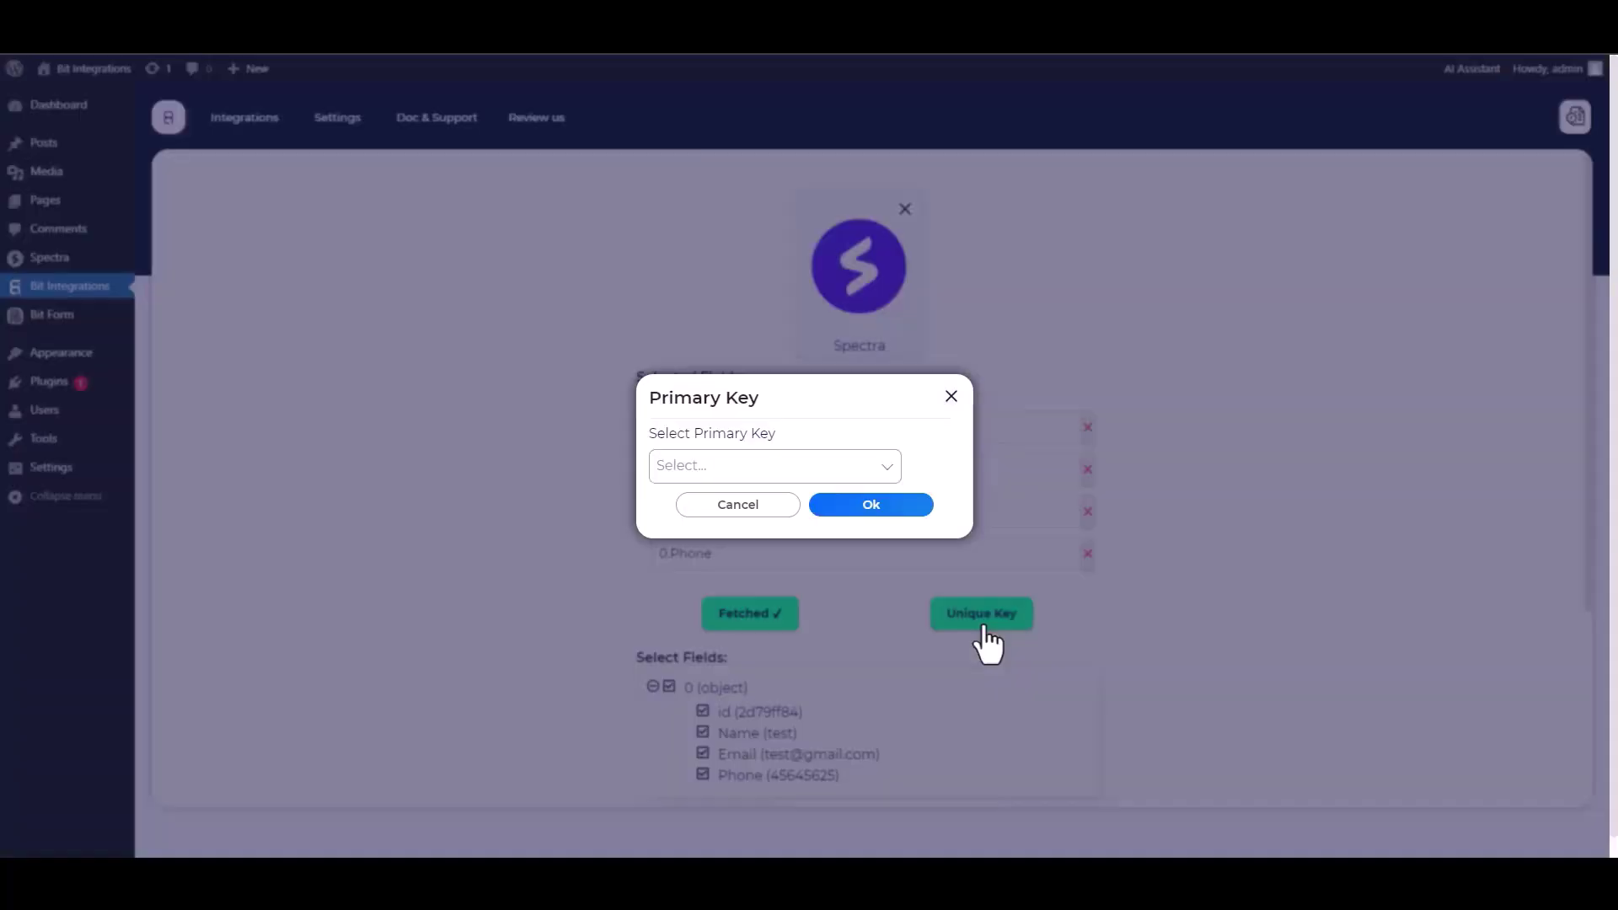
left_click(761, 467)
left_click(687, 506)
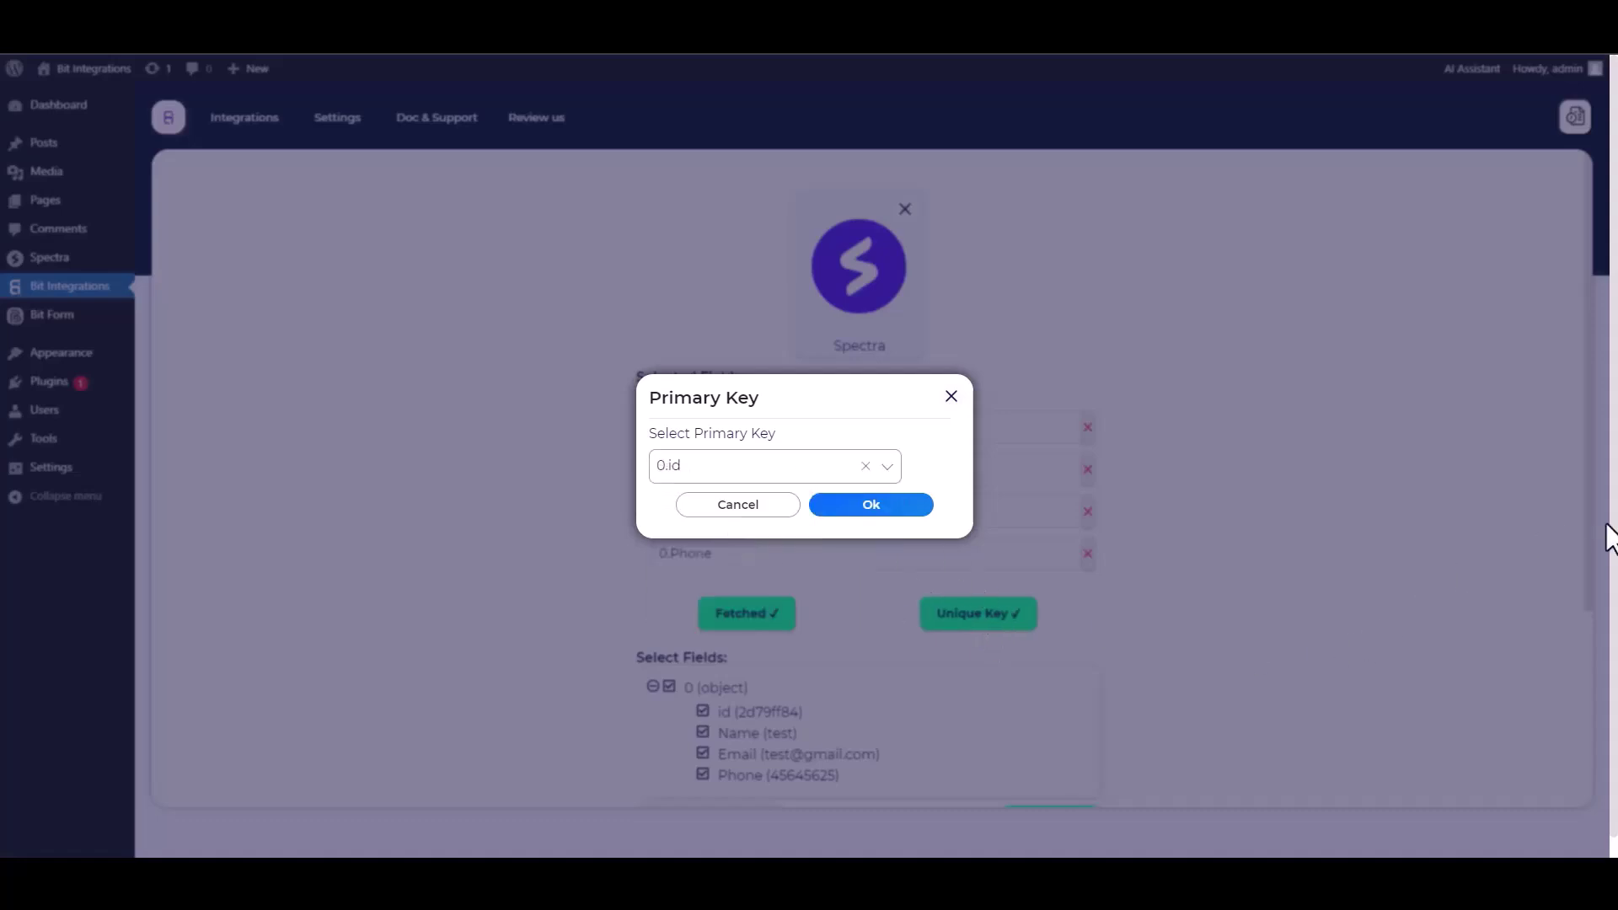
left_click(871, 511)
scroll(1161, 508, "down", 1)
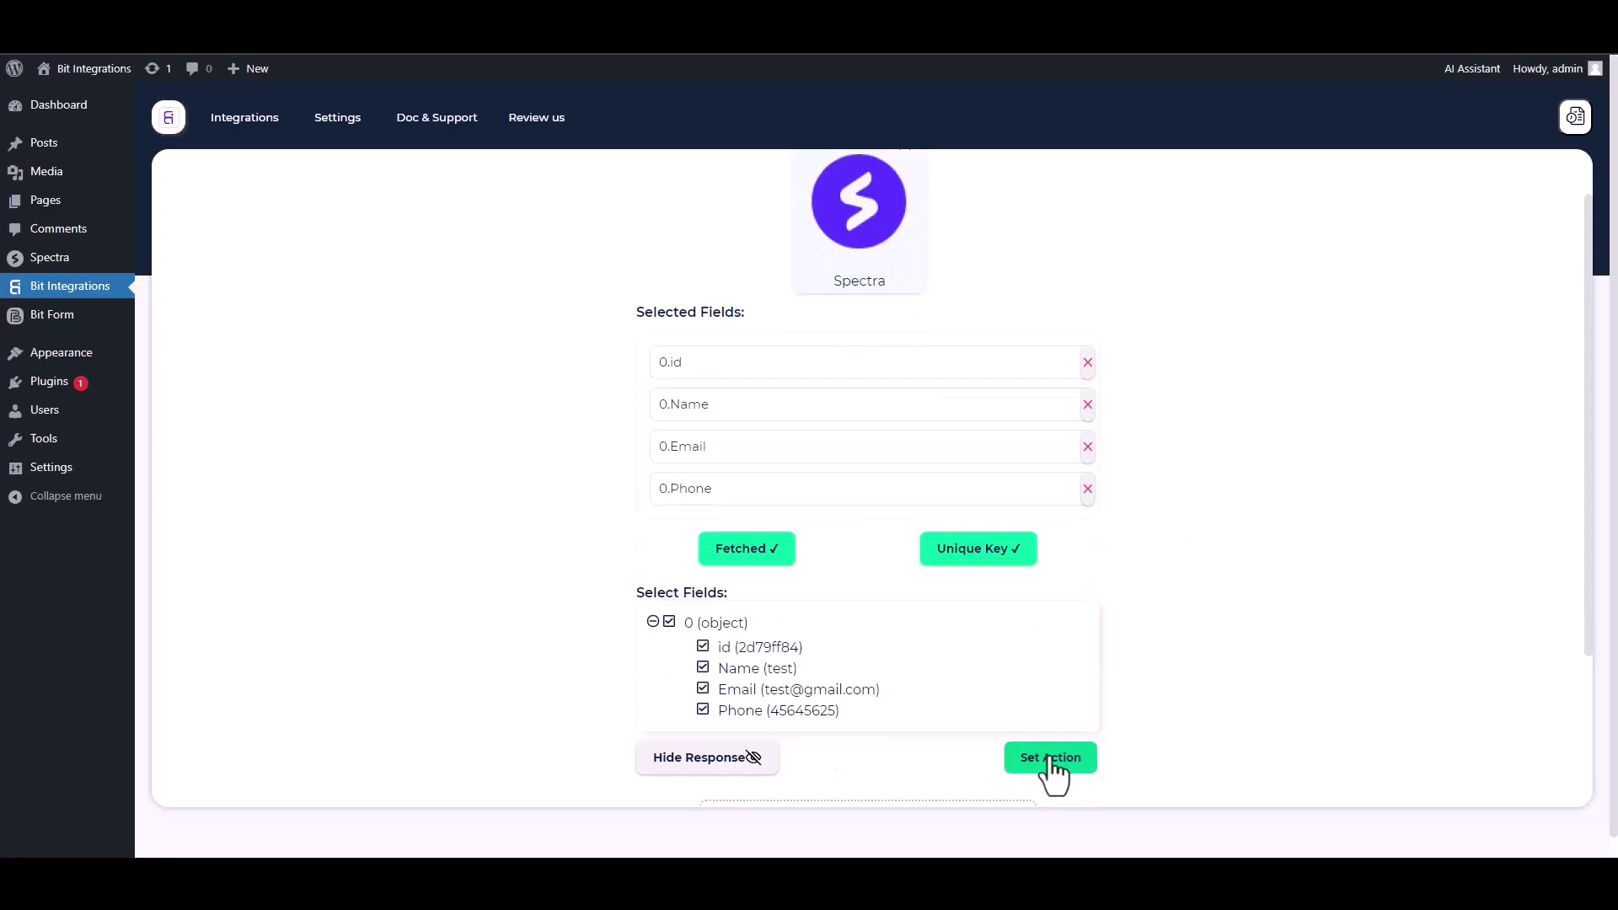
Search 'pcloud' in actions, choose PCloud, and highlight the client credentials note.
left_click(1050, 757)
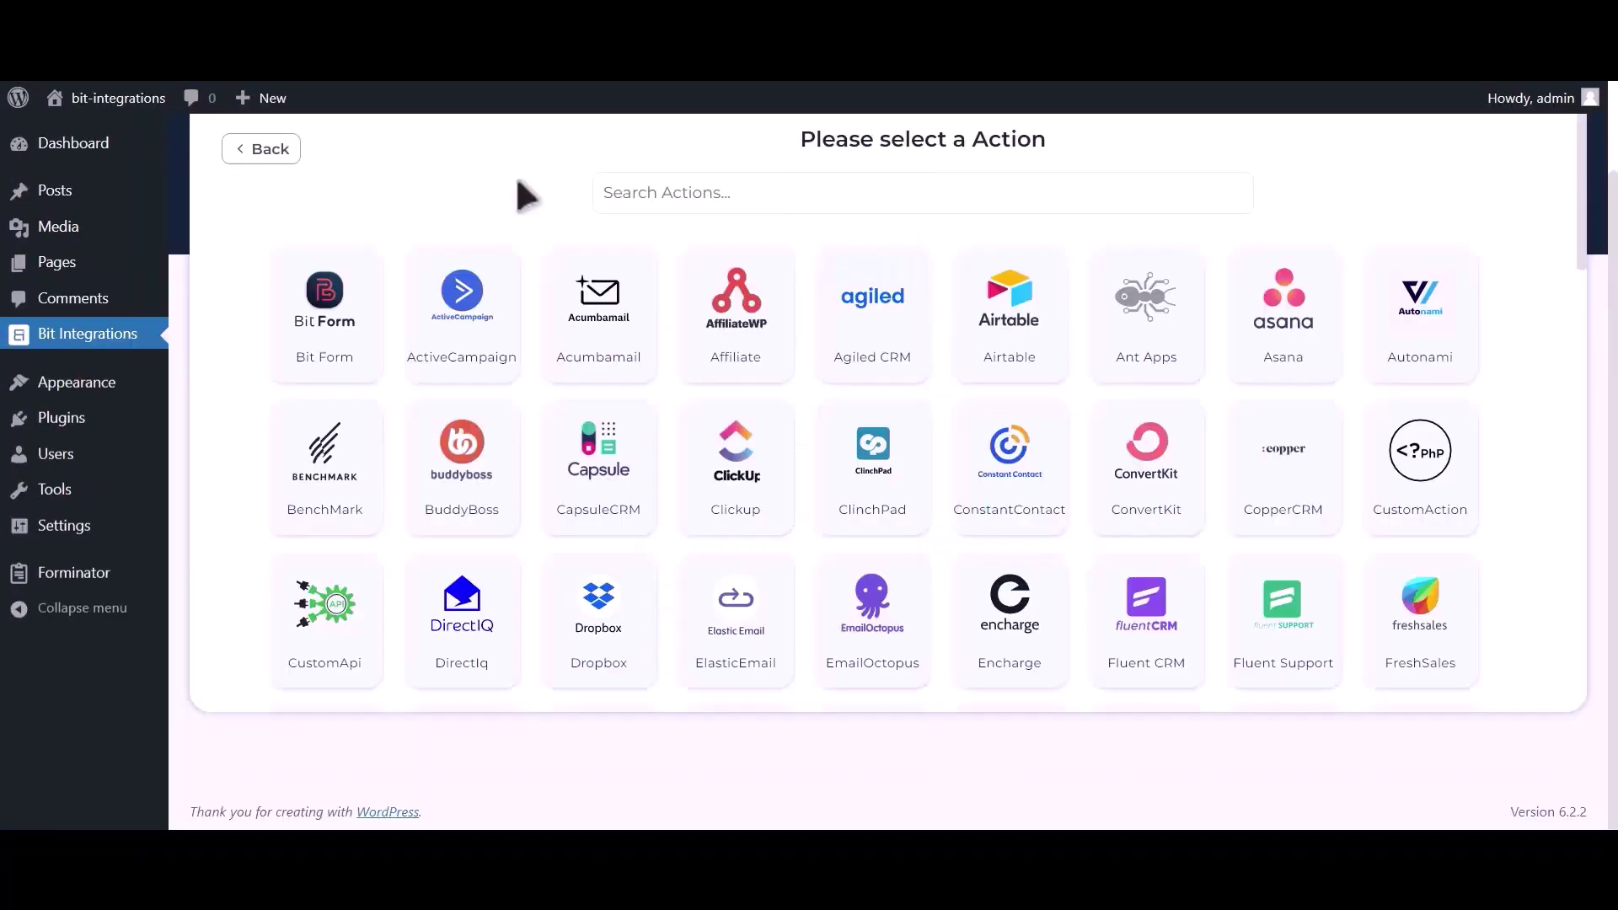
left_click(715, 190)
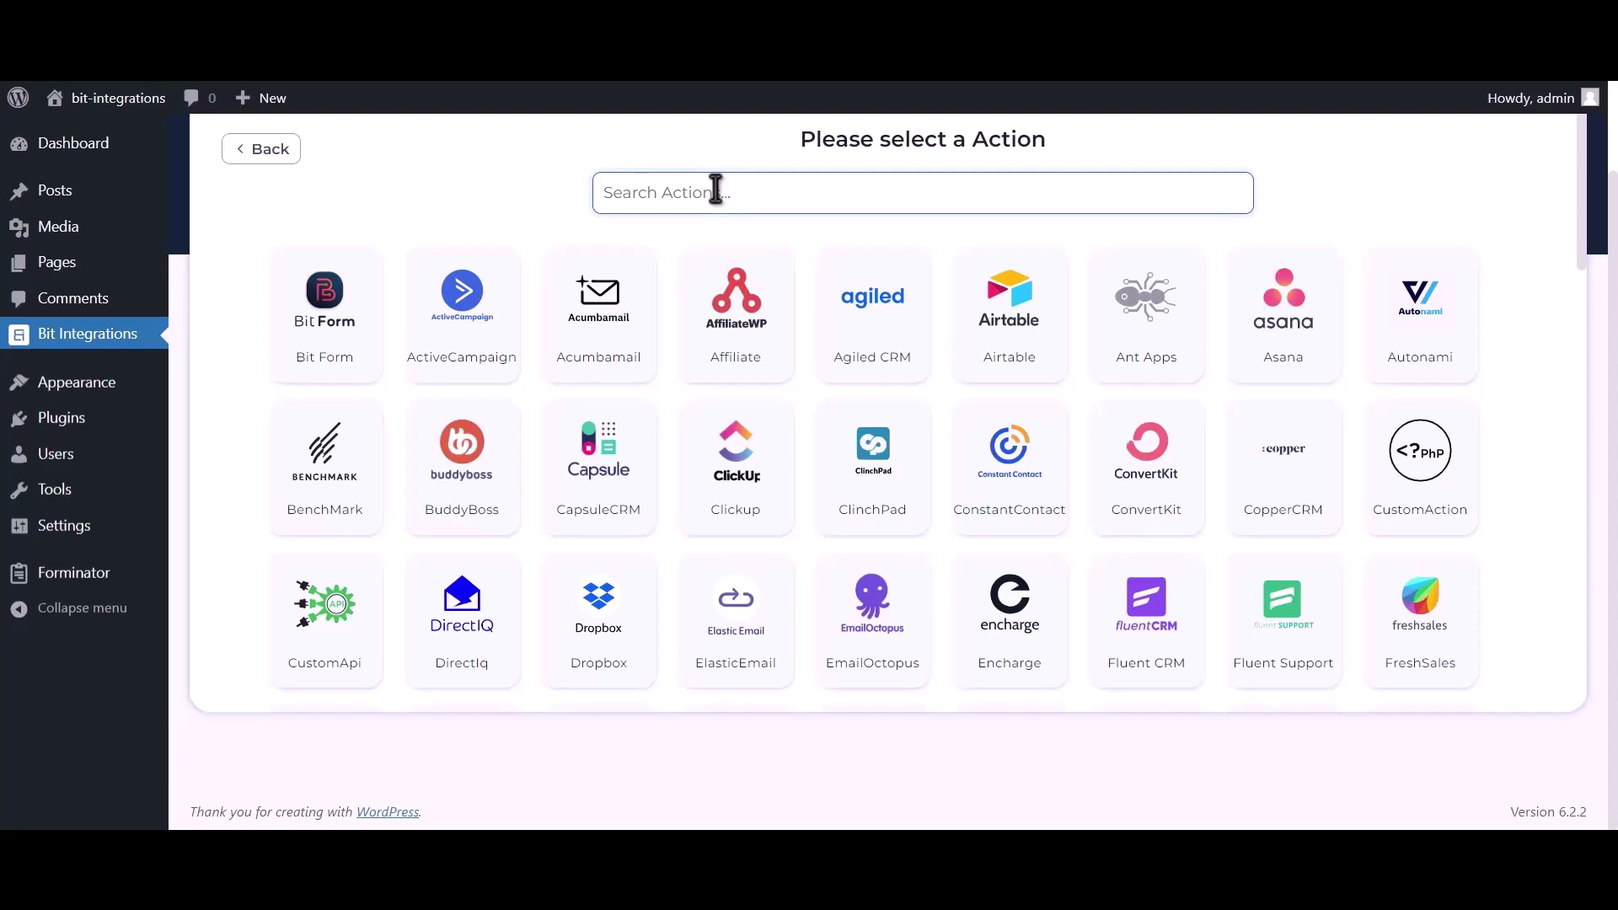
type("pcloud")
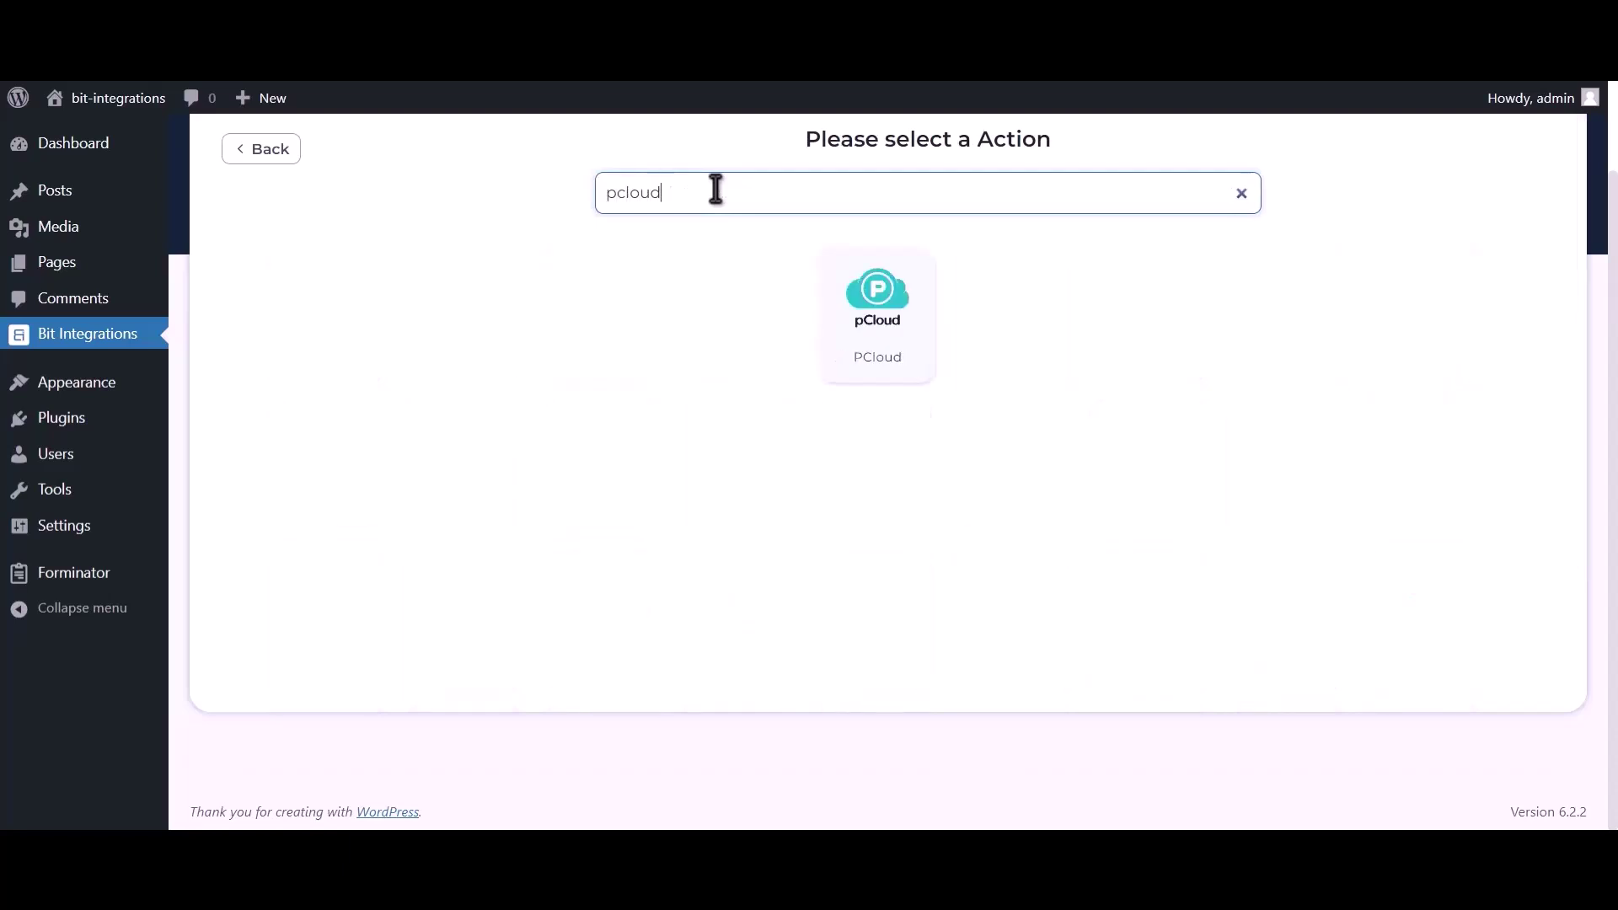
left_click(885, 334)
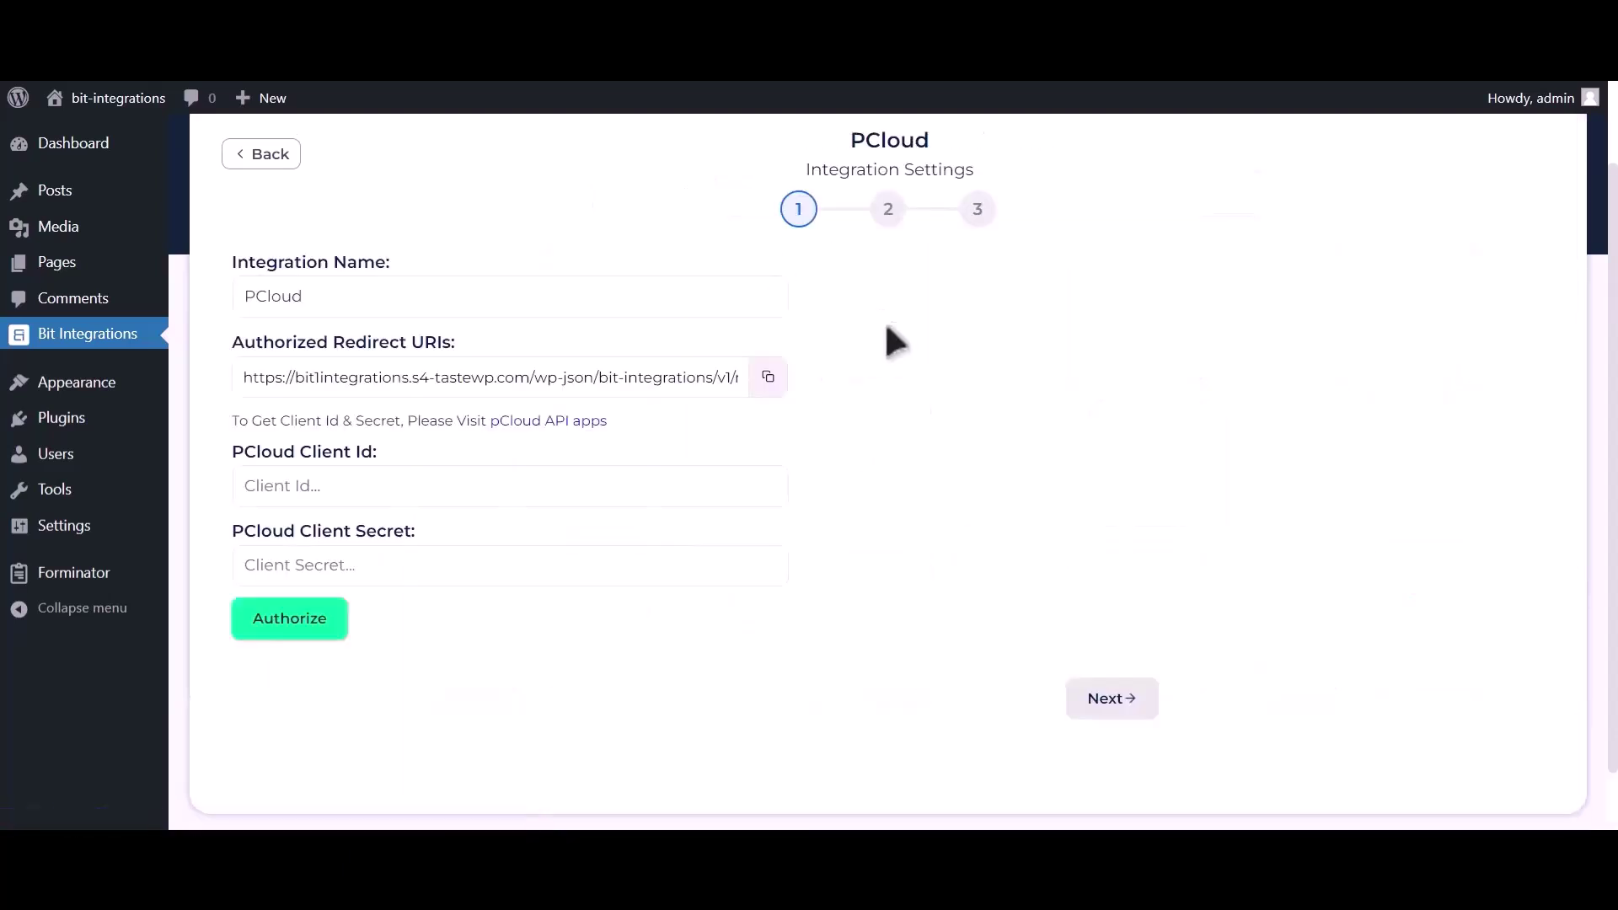
left_click_drag(229, 421, 491, 425)
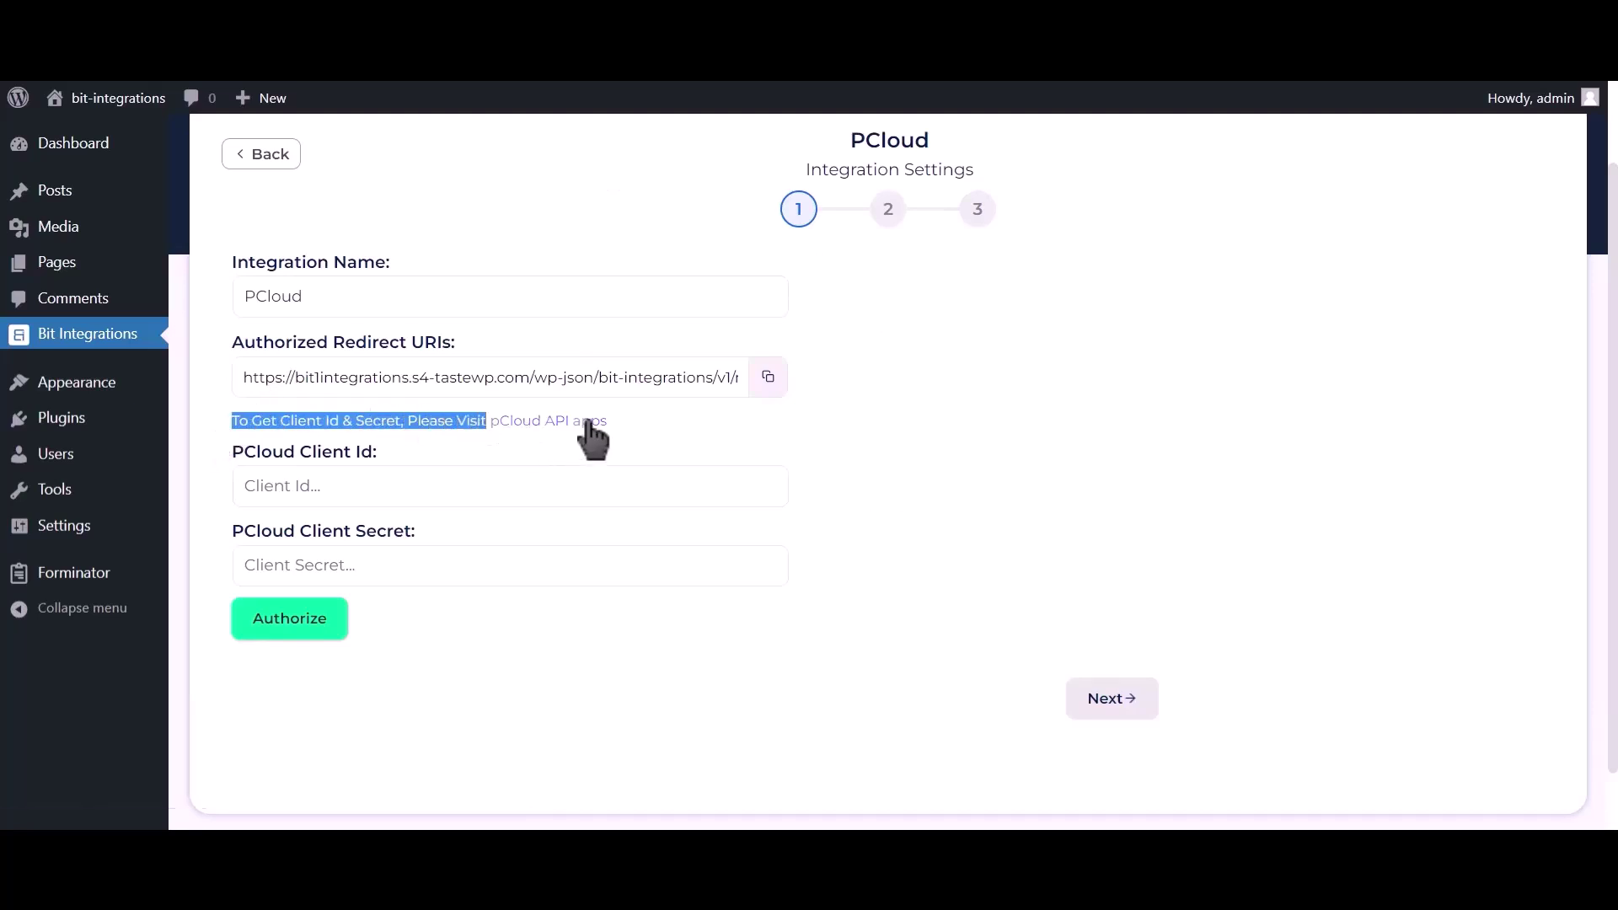
Create pCloud app 'Bit Integration 12332' with all-folder write access and select its Client ID.
left_click(588, 421)
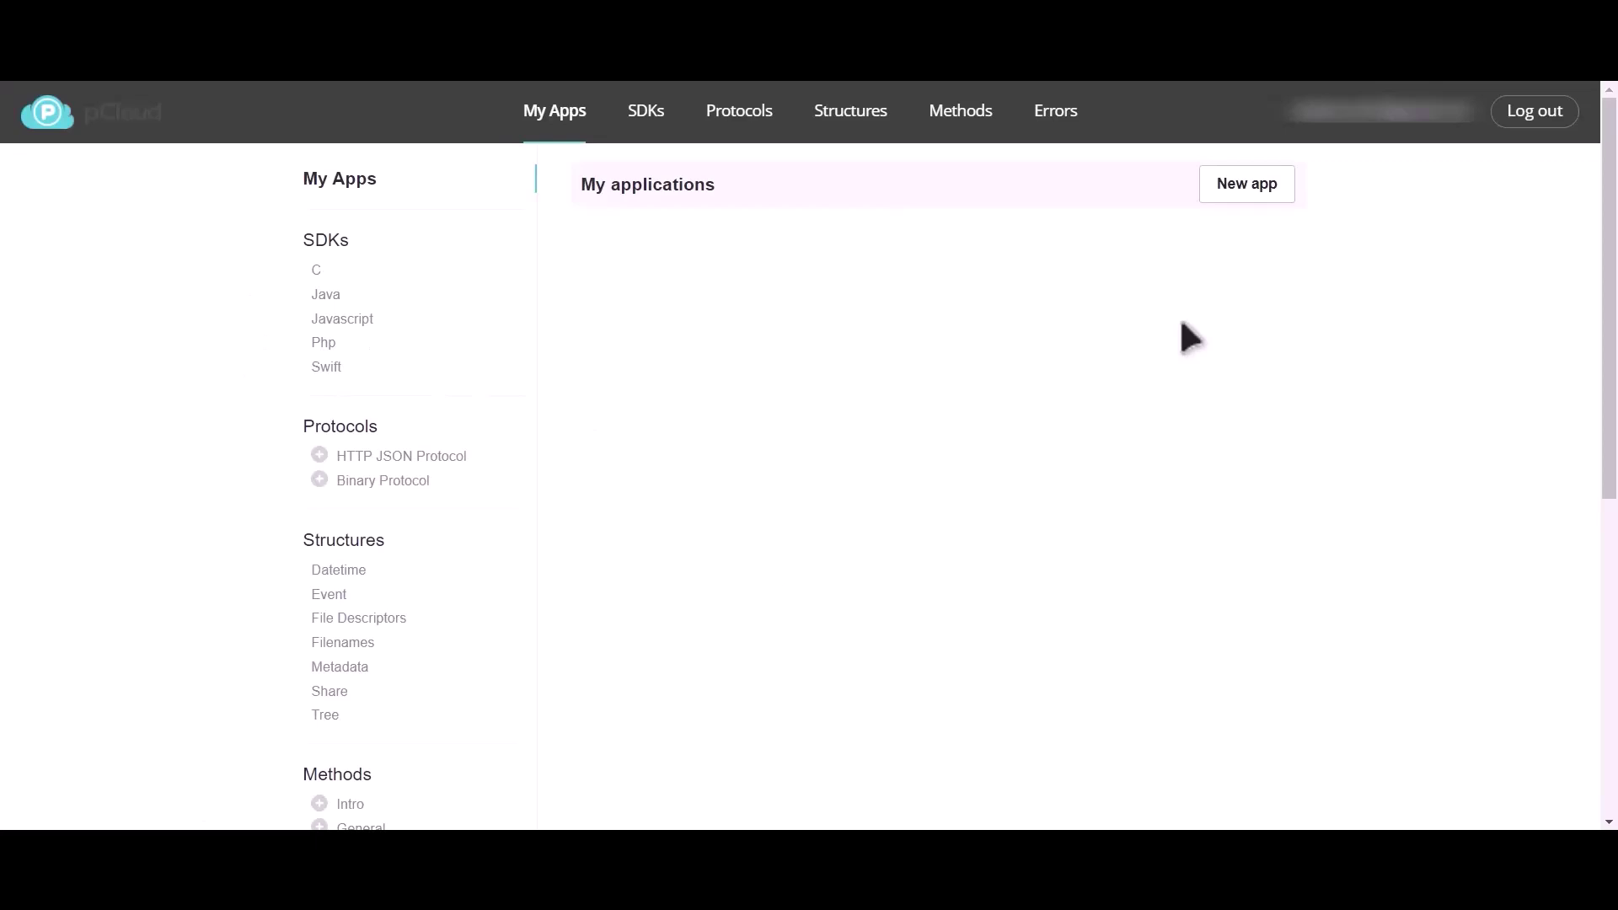
left_click(1257, 187)
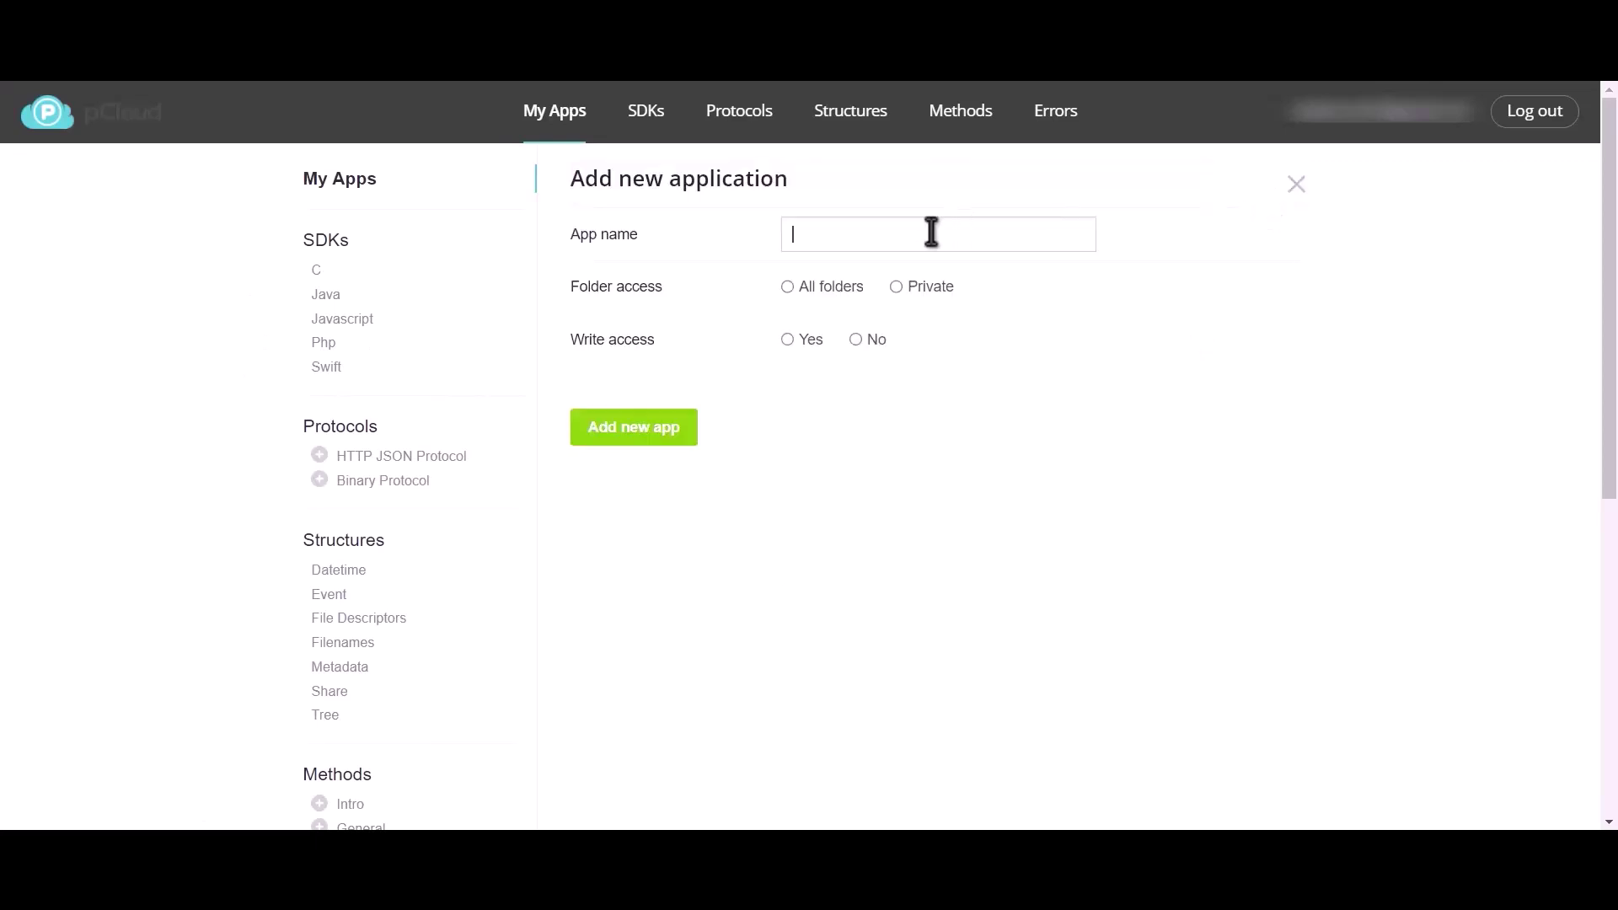
type("Bit Integration 12332")
left_click(786, 286)
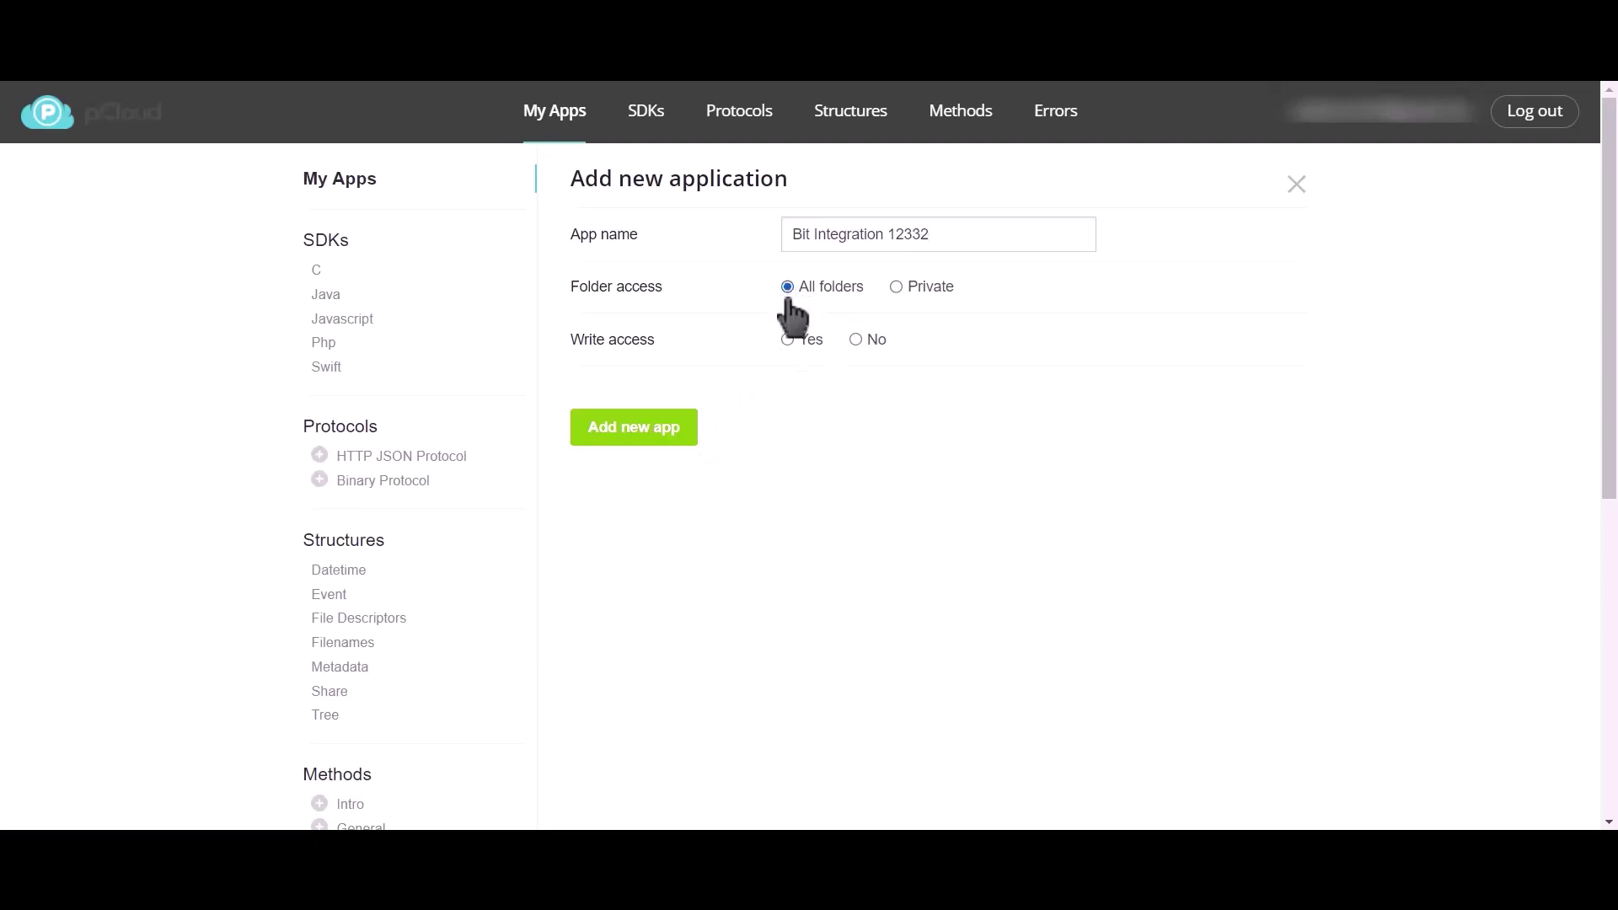
left_click(786, 338)
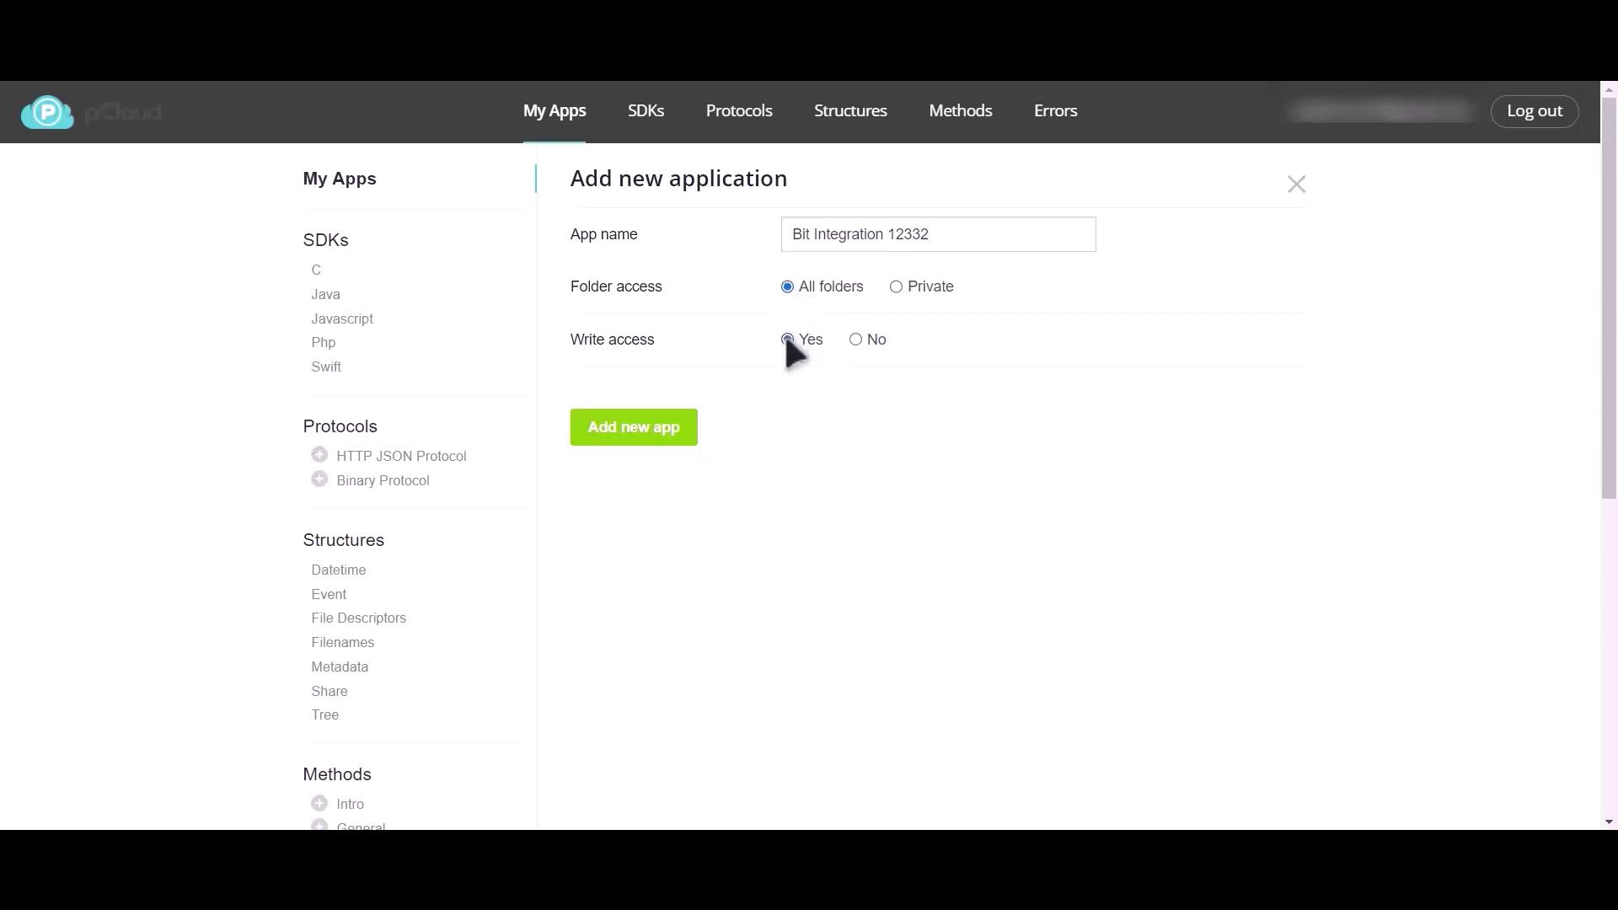
left_click(640, 428)
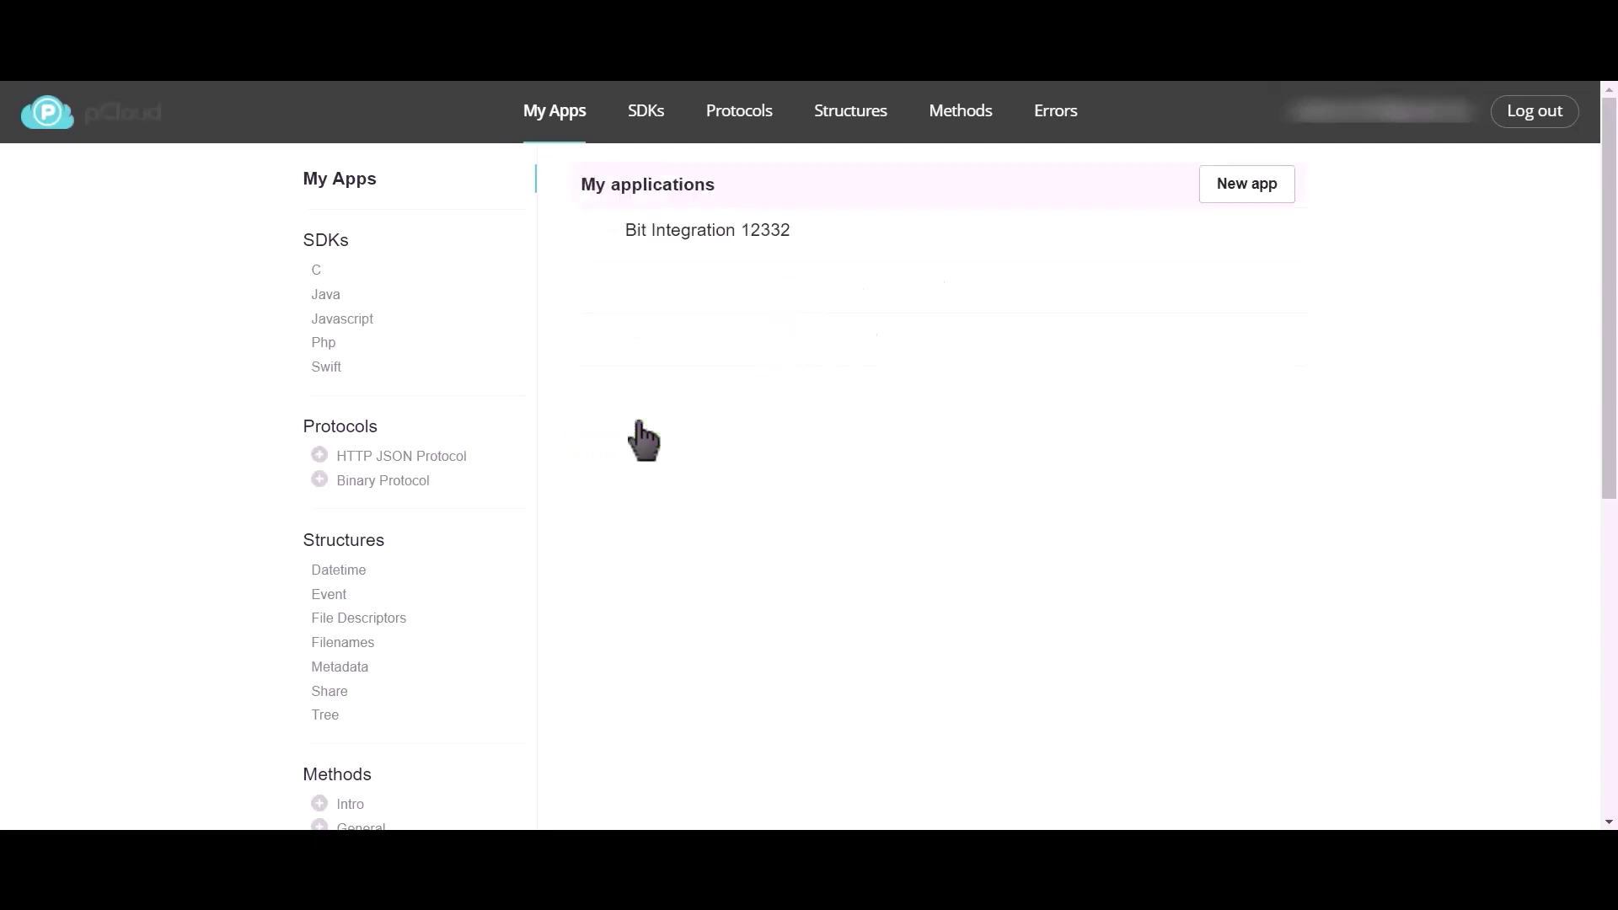
left_click(696, 235)
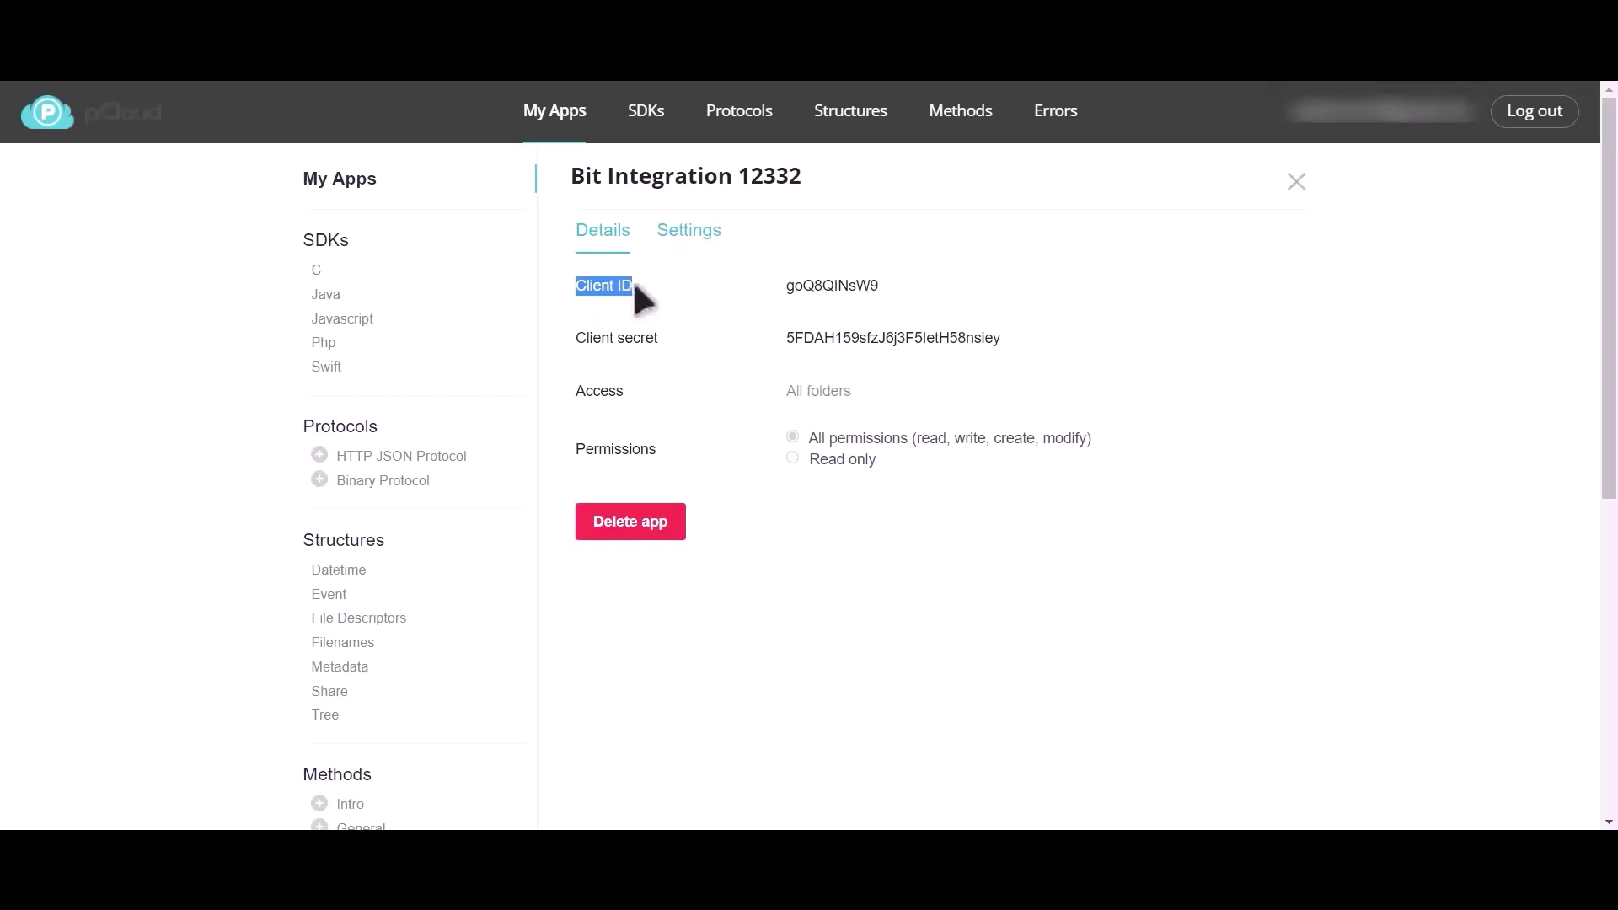
double_click(842, 287)
key("ctrl+c")
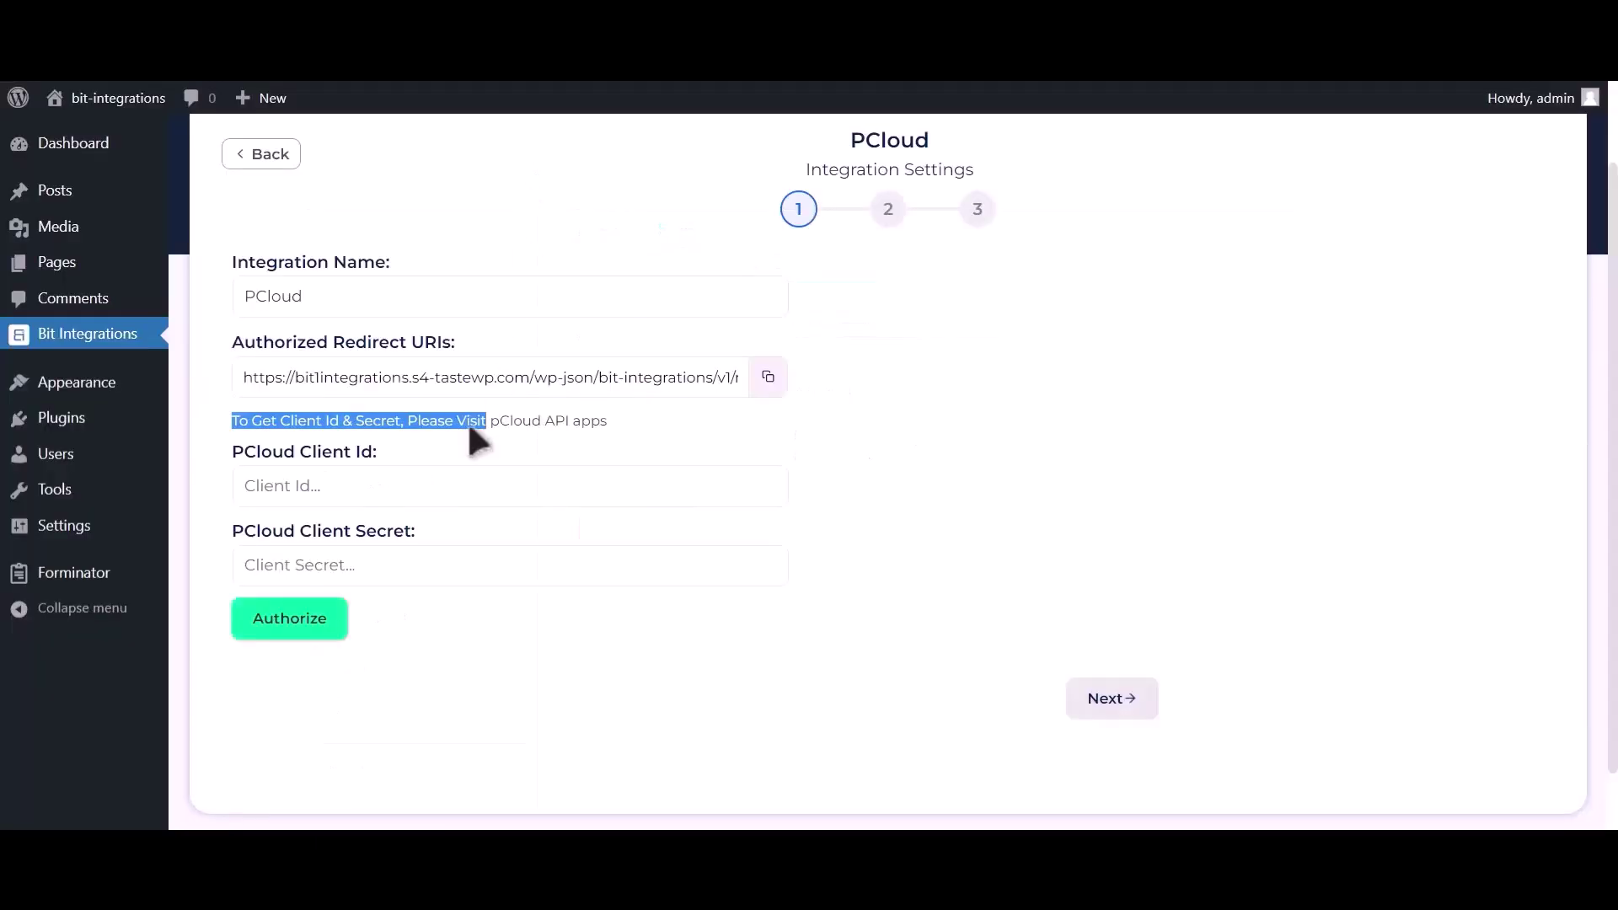
Paste the pCloud app's client ID and secret into Bit Integrations and copy the redirect URI.
left_click(457, 482)
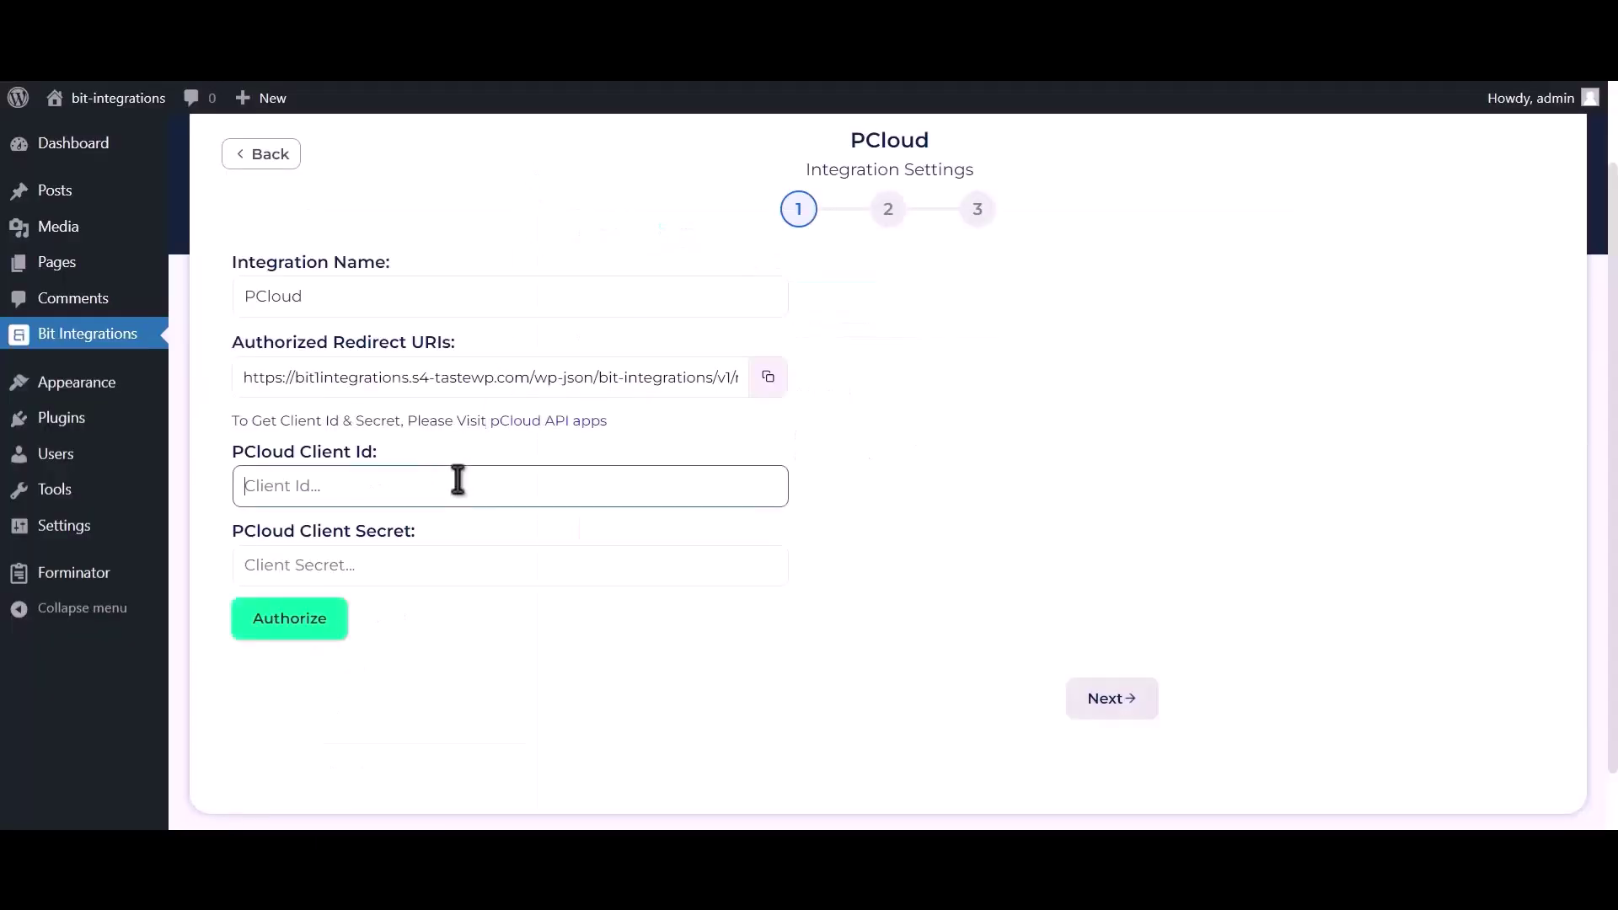
key("ctrl+v")
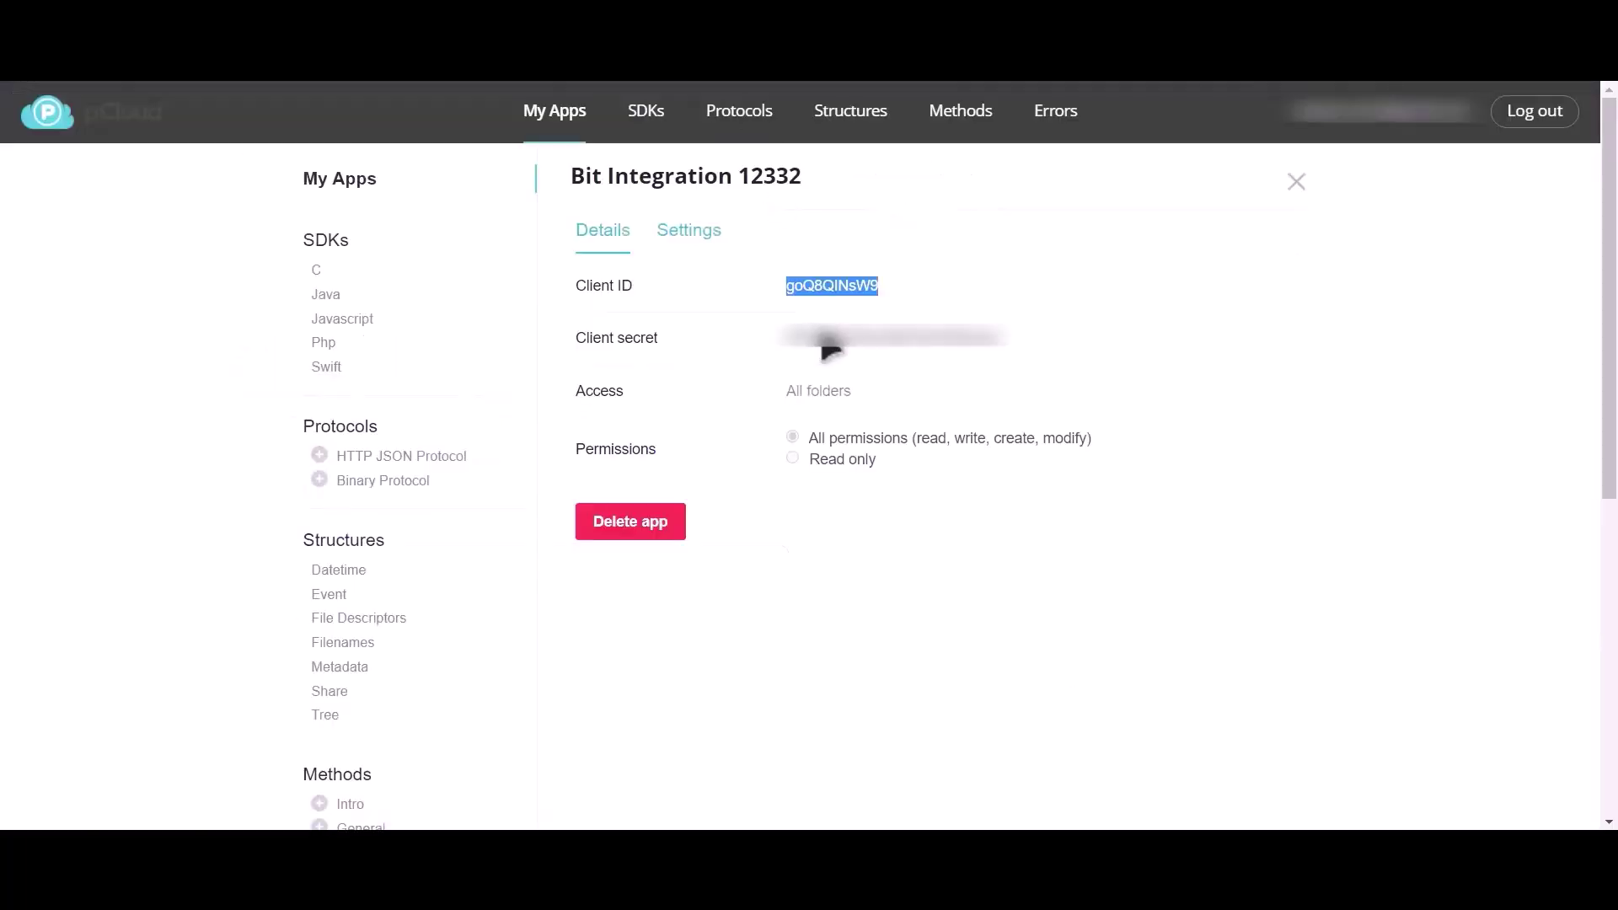
double_click(831, 339)
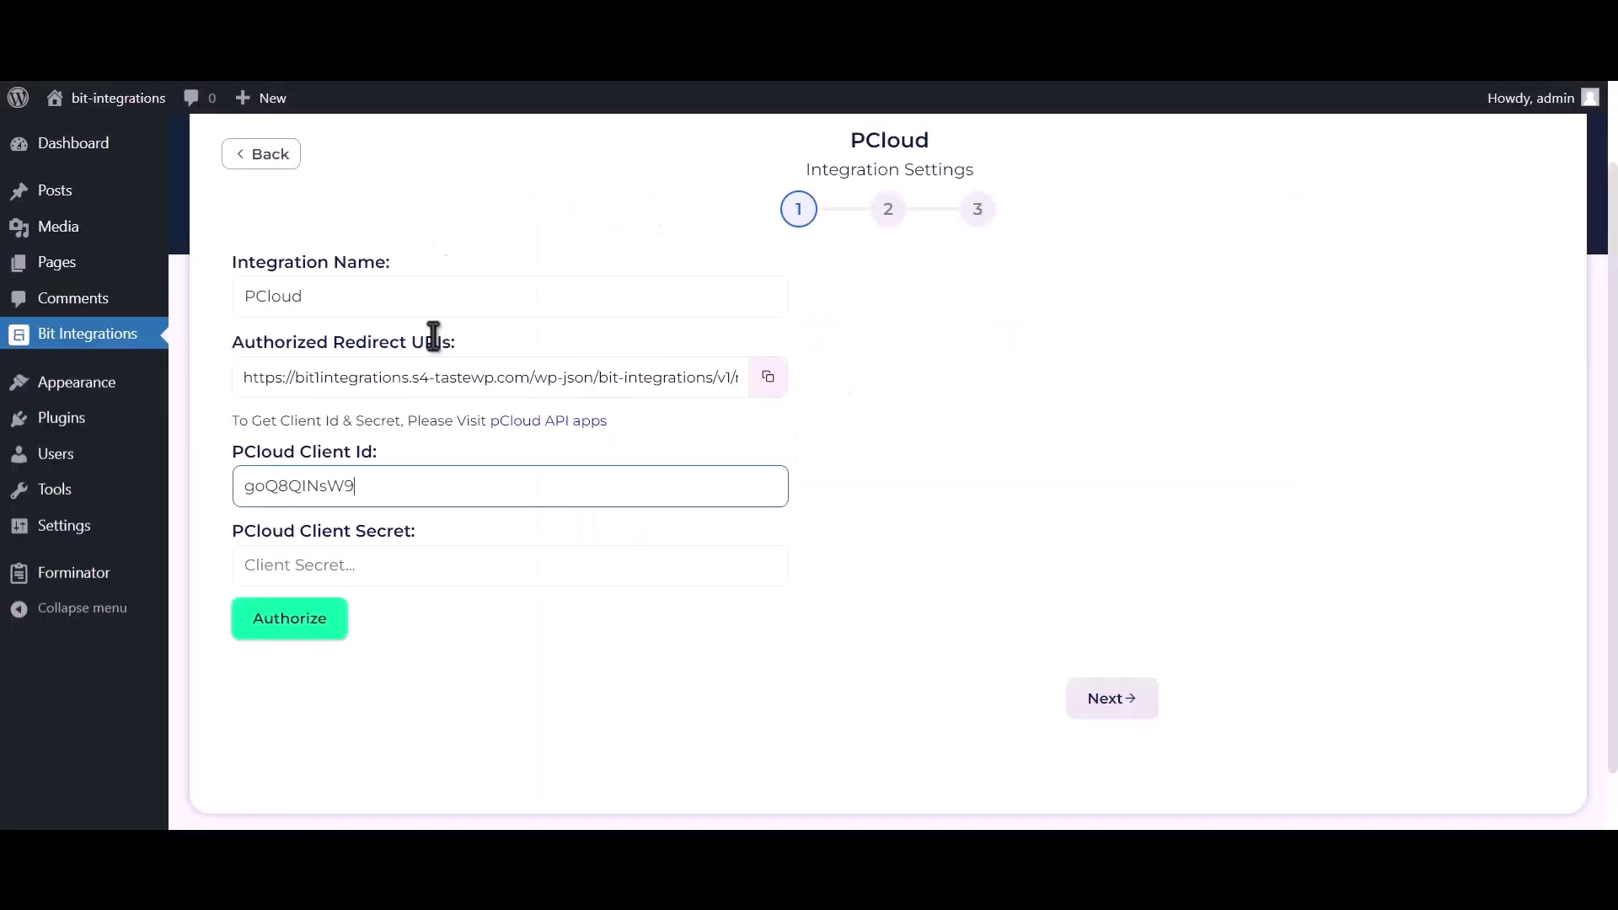
left_click(391, 578)
key("ctrl+v")
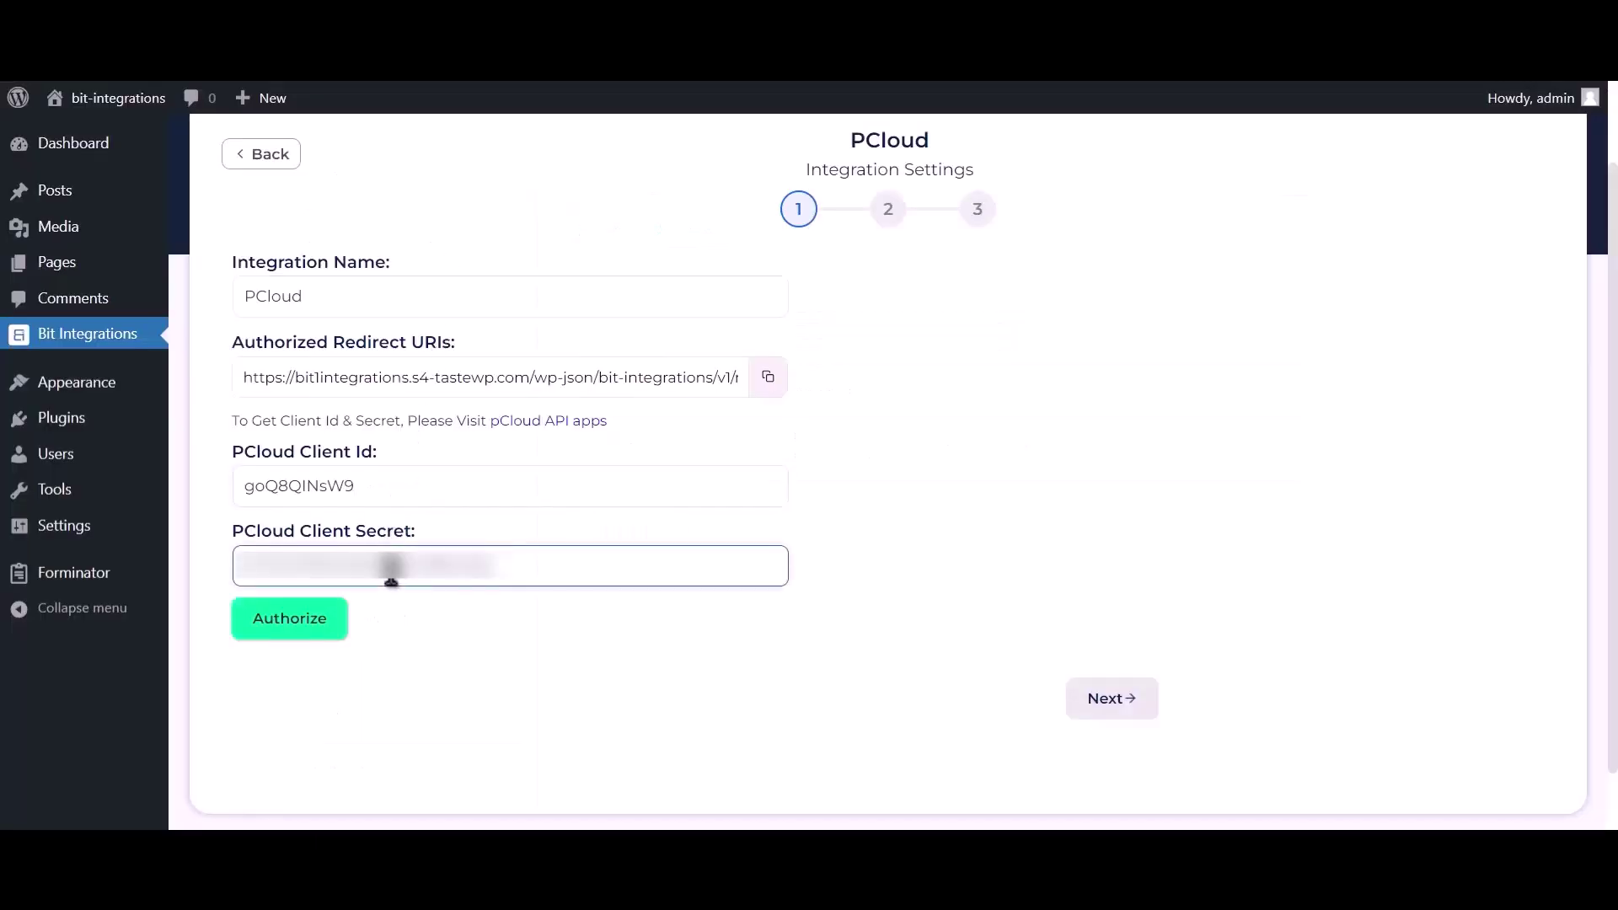
left_click(878, 515)
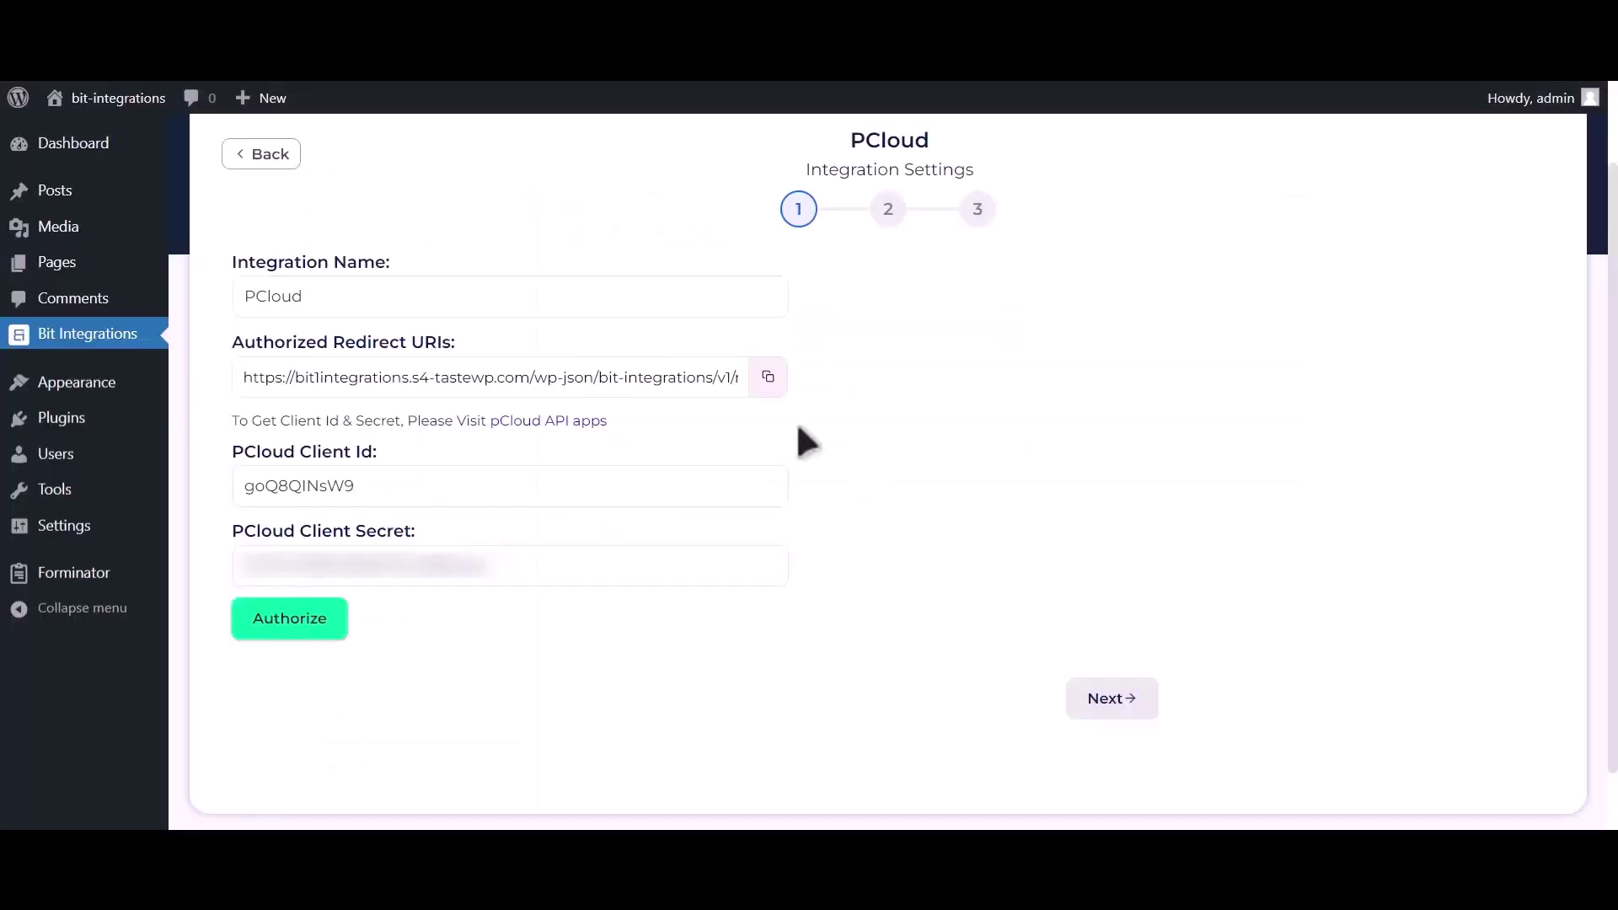
left_click(768, 378)
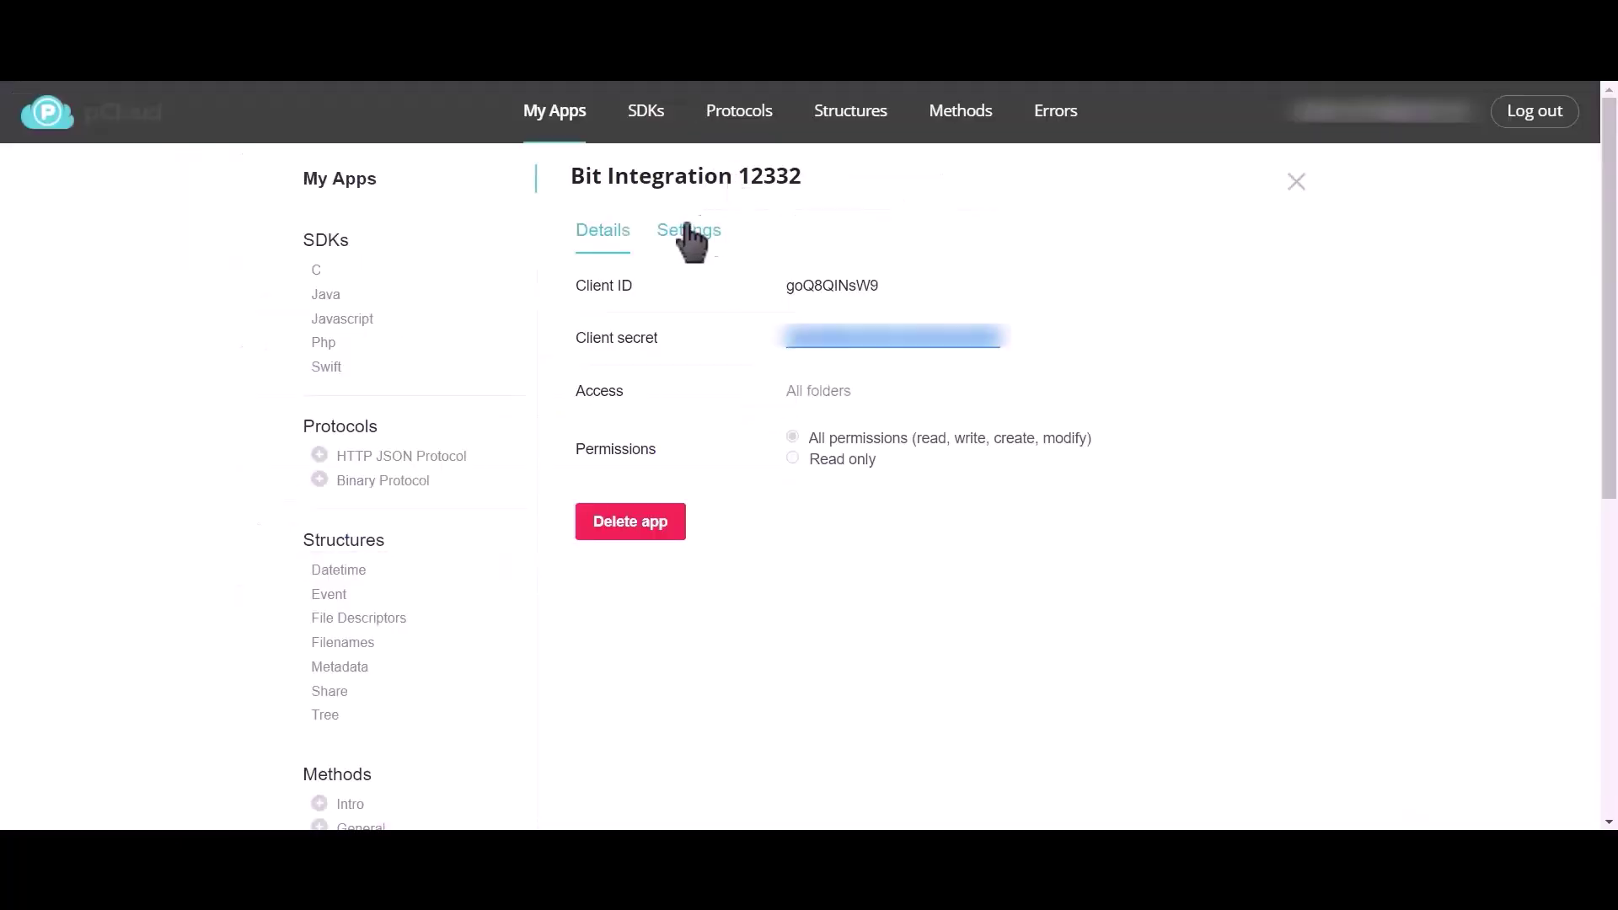
Paste the Bit Integrations redirect URL into the app's Redirect URIs and save.
left_click(693, 240)
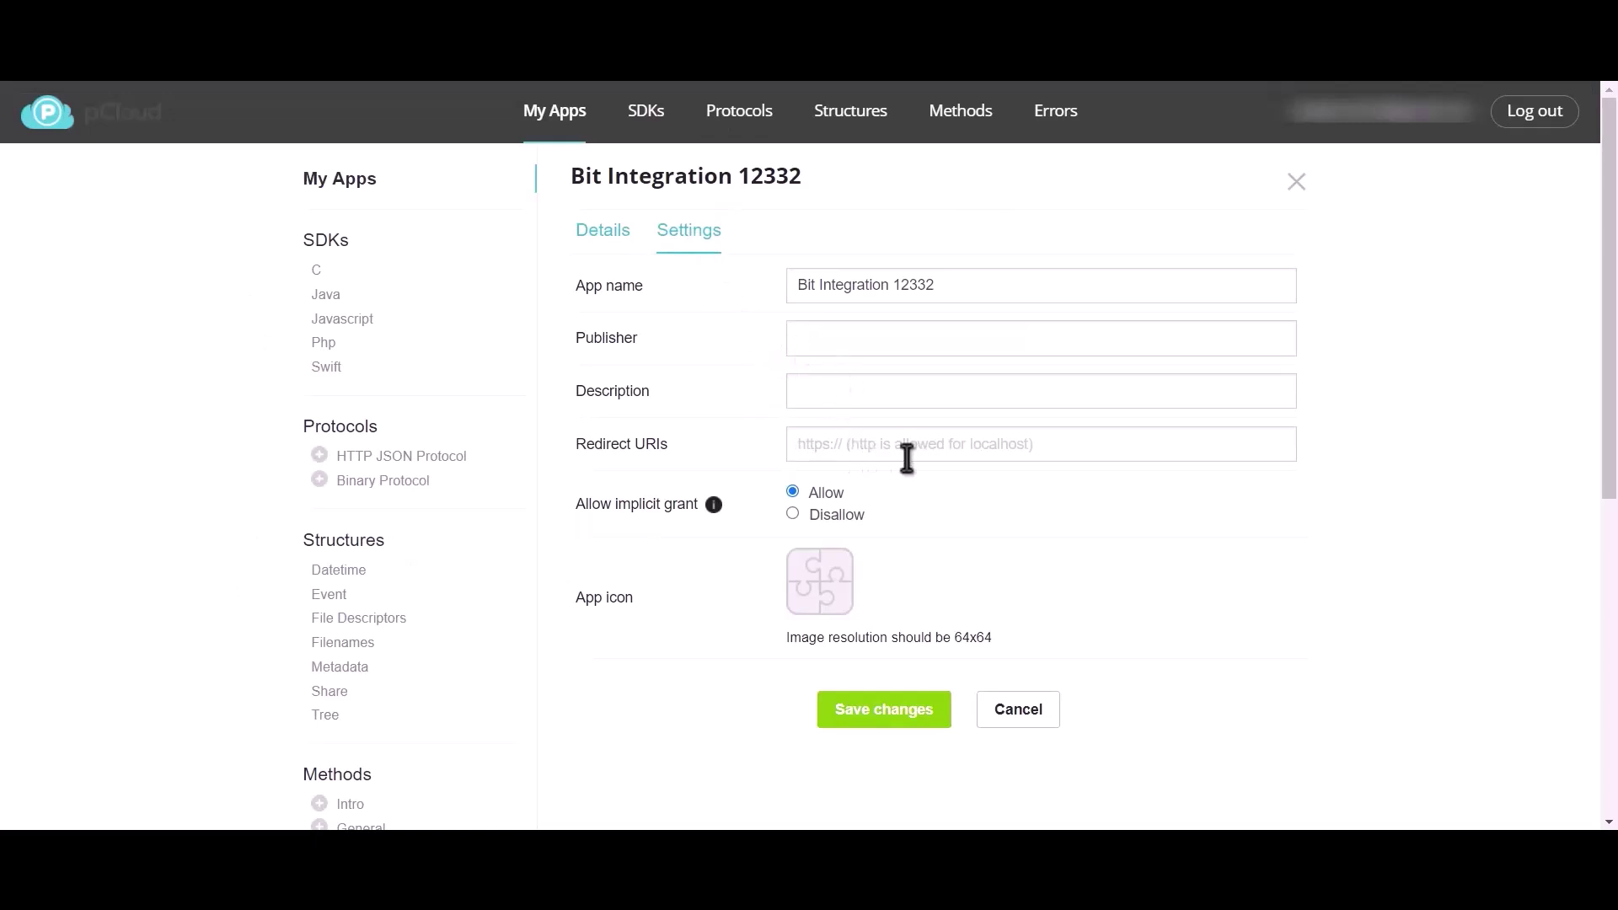
key("ctrl+v")
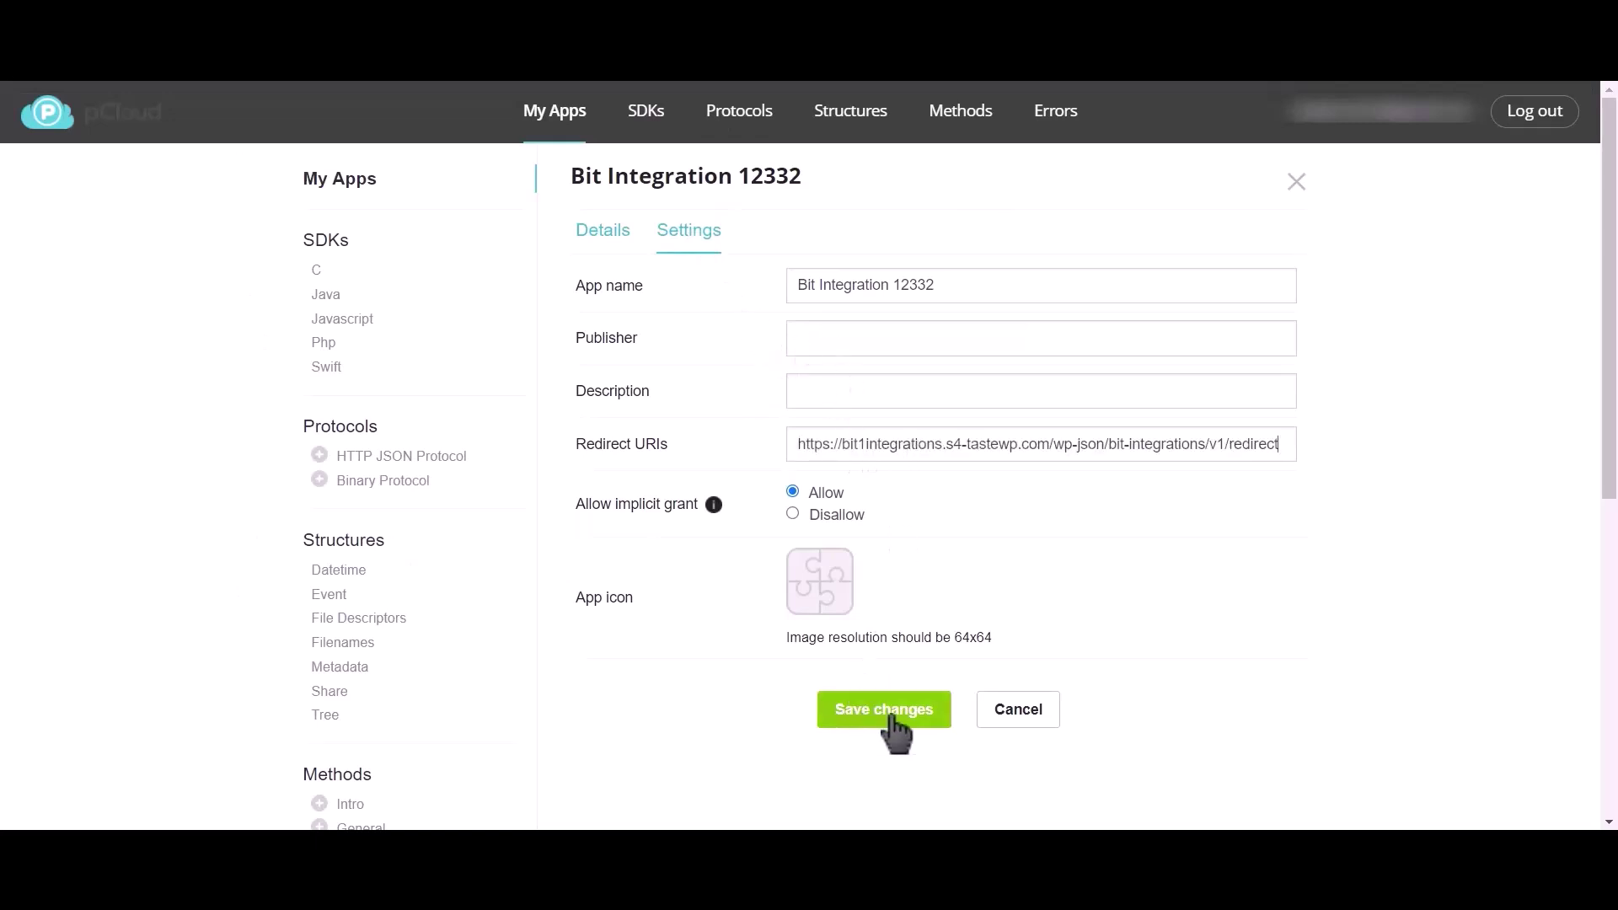
left_click(886, 712)
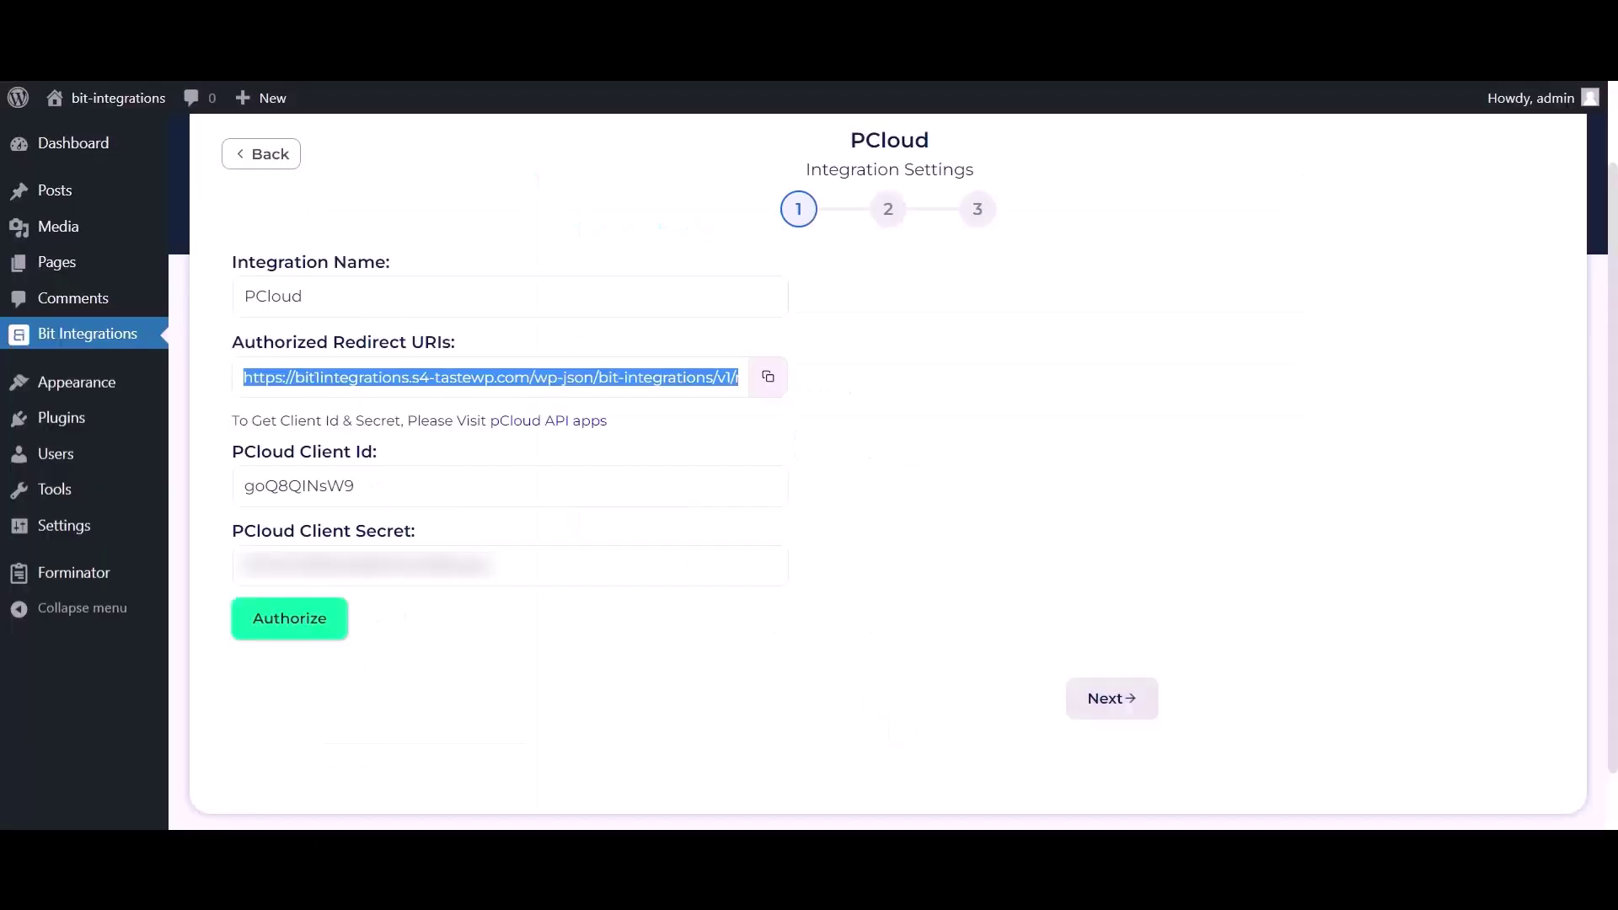
Authorize the pCloud connection and allow access in the pCloud popup.
left_click(314, 632)
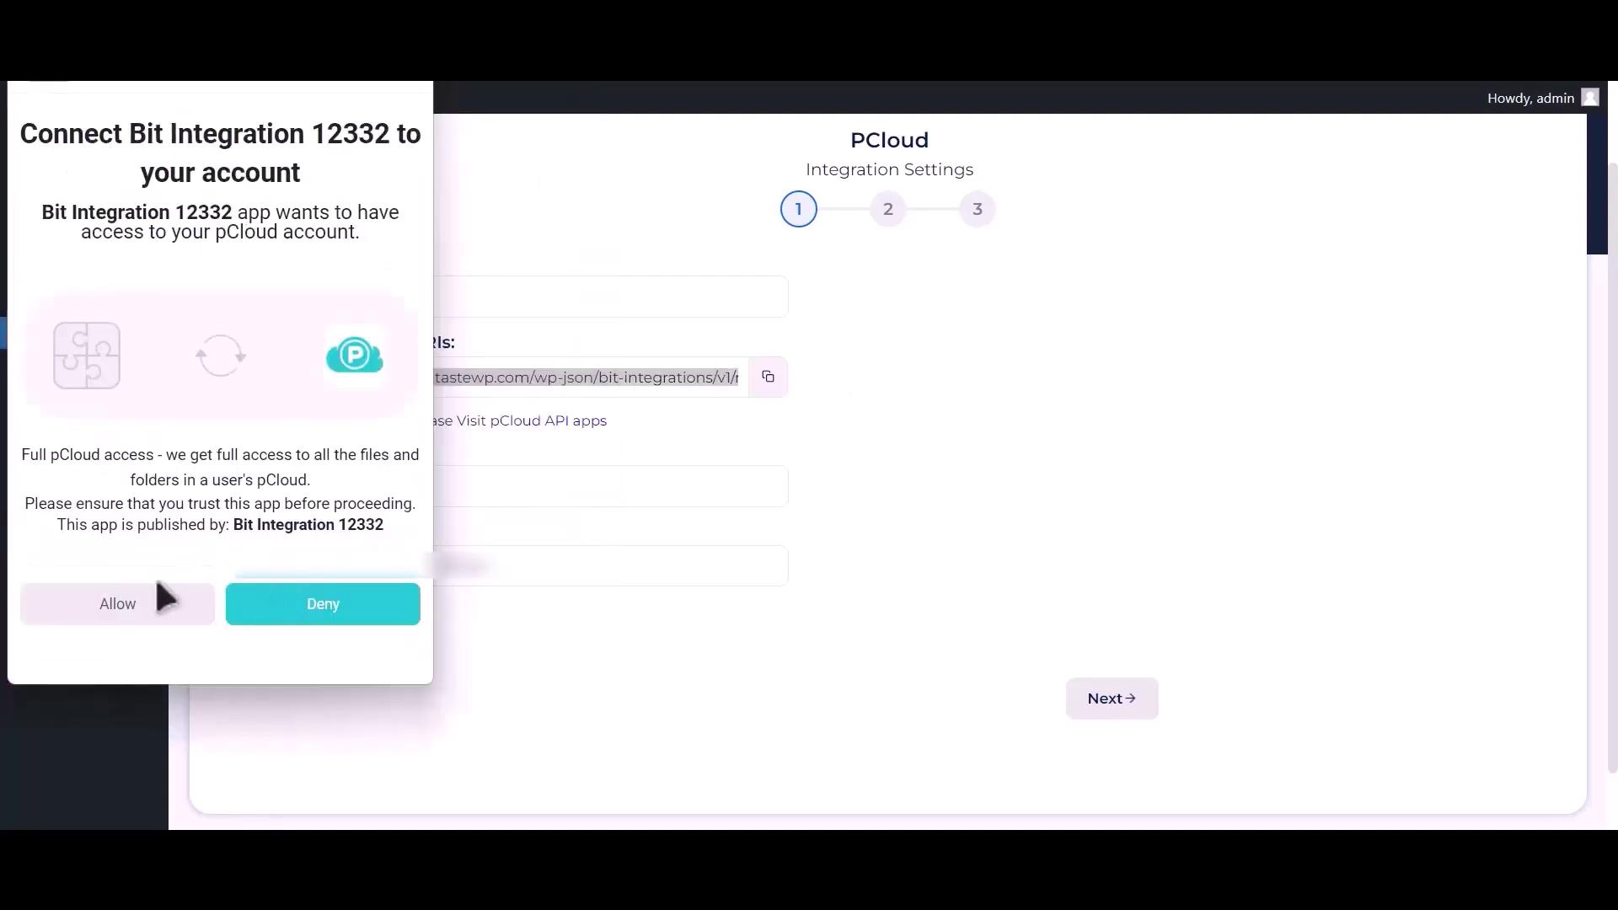
left_click(119, 621)
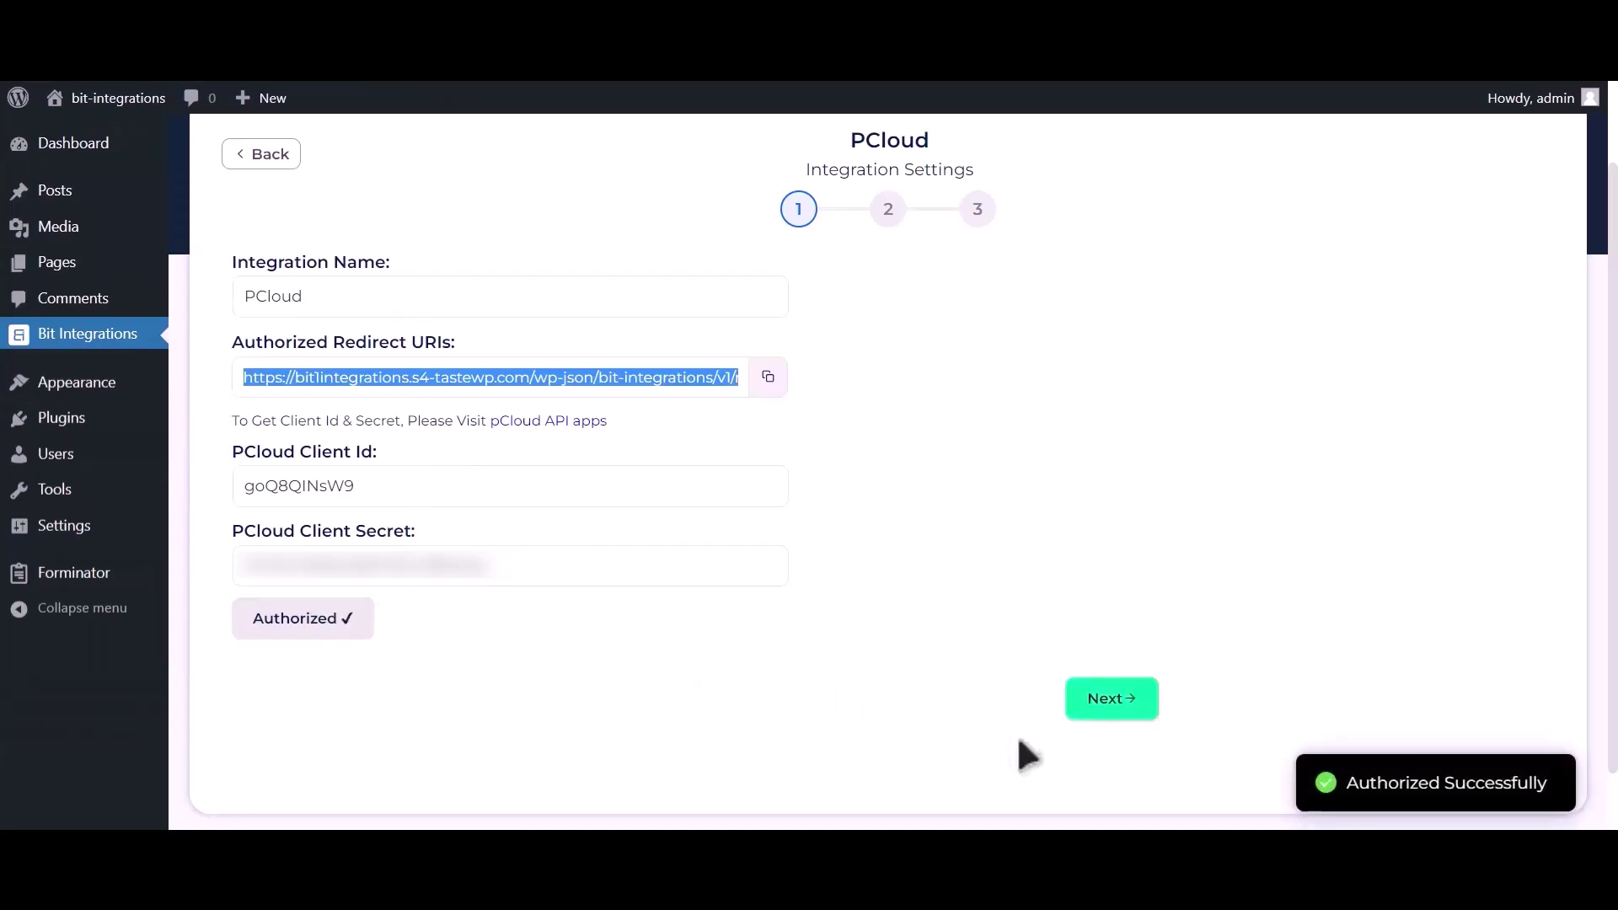
left_click_drag(1348, 782, 1561, 796)
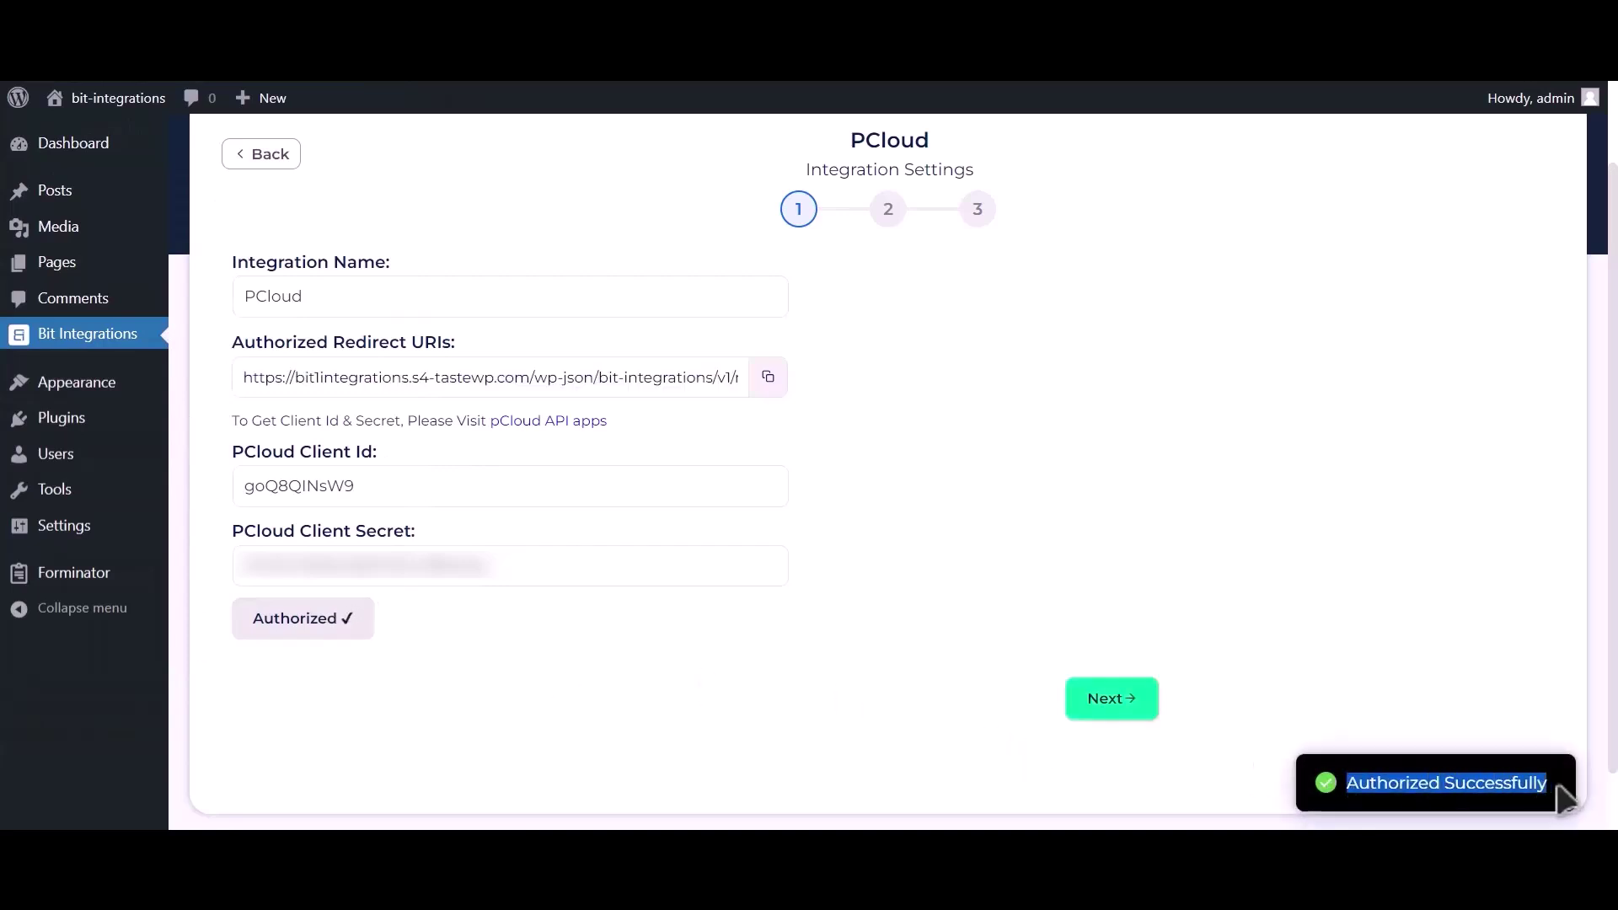
Map Upload file-1 to the pCloud folder 'Bit Integrations', leaving Delete File unchecked.
left_click(1104, 716)
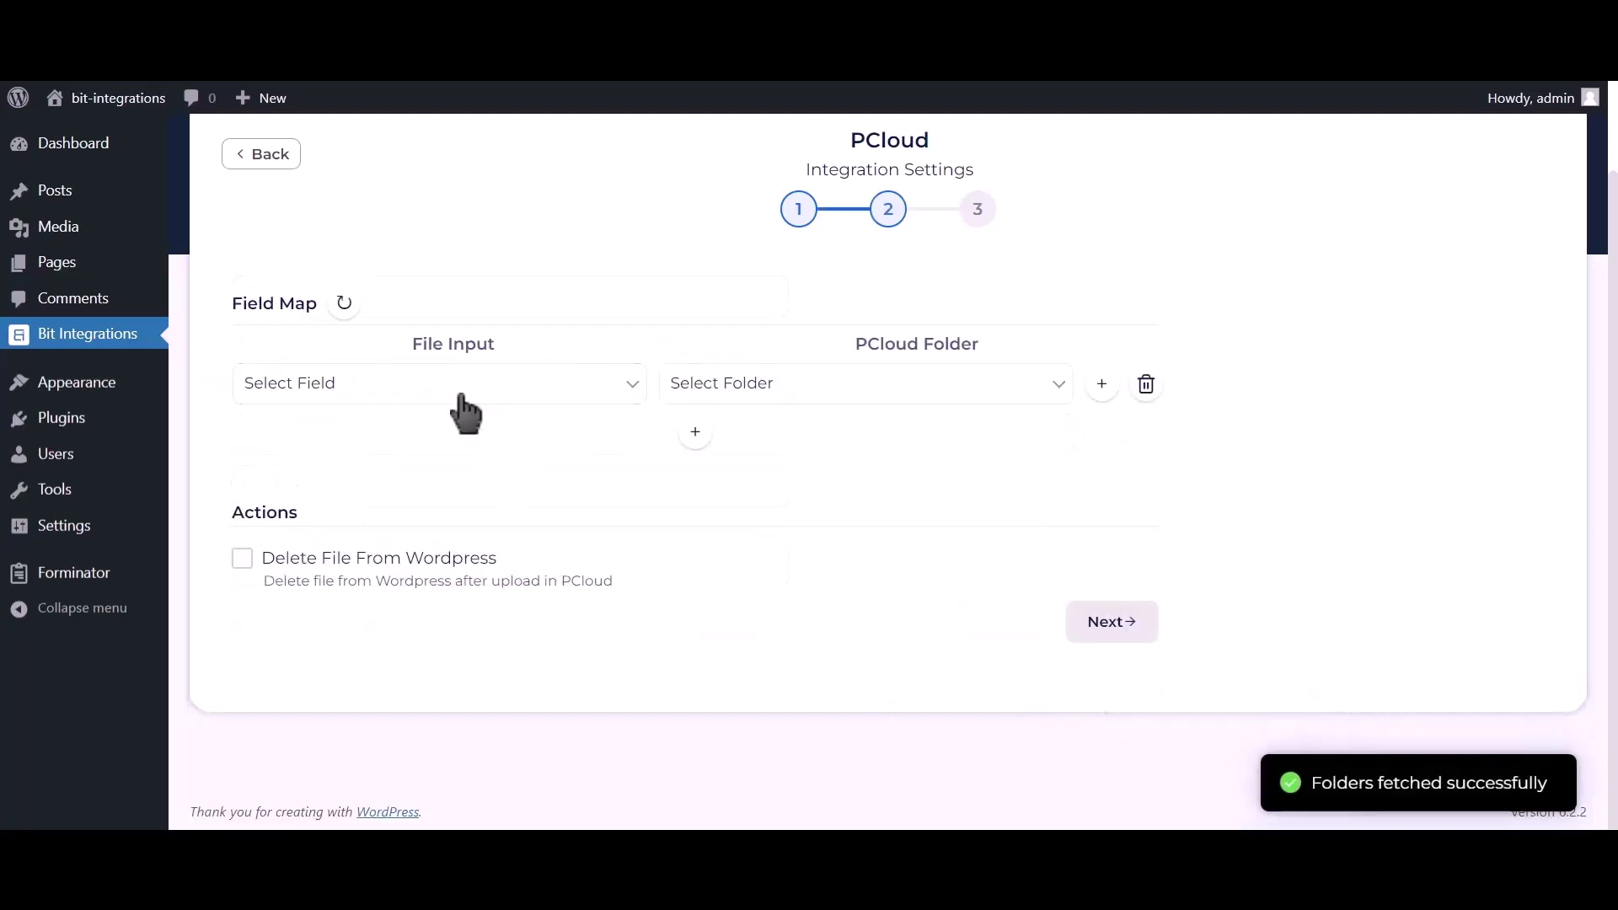
left_click(459, 392)
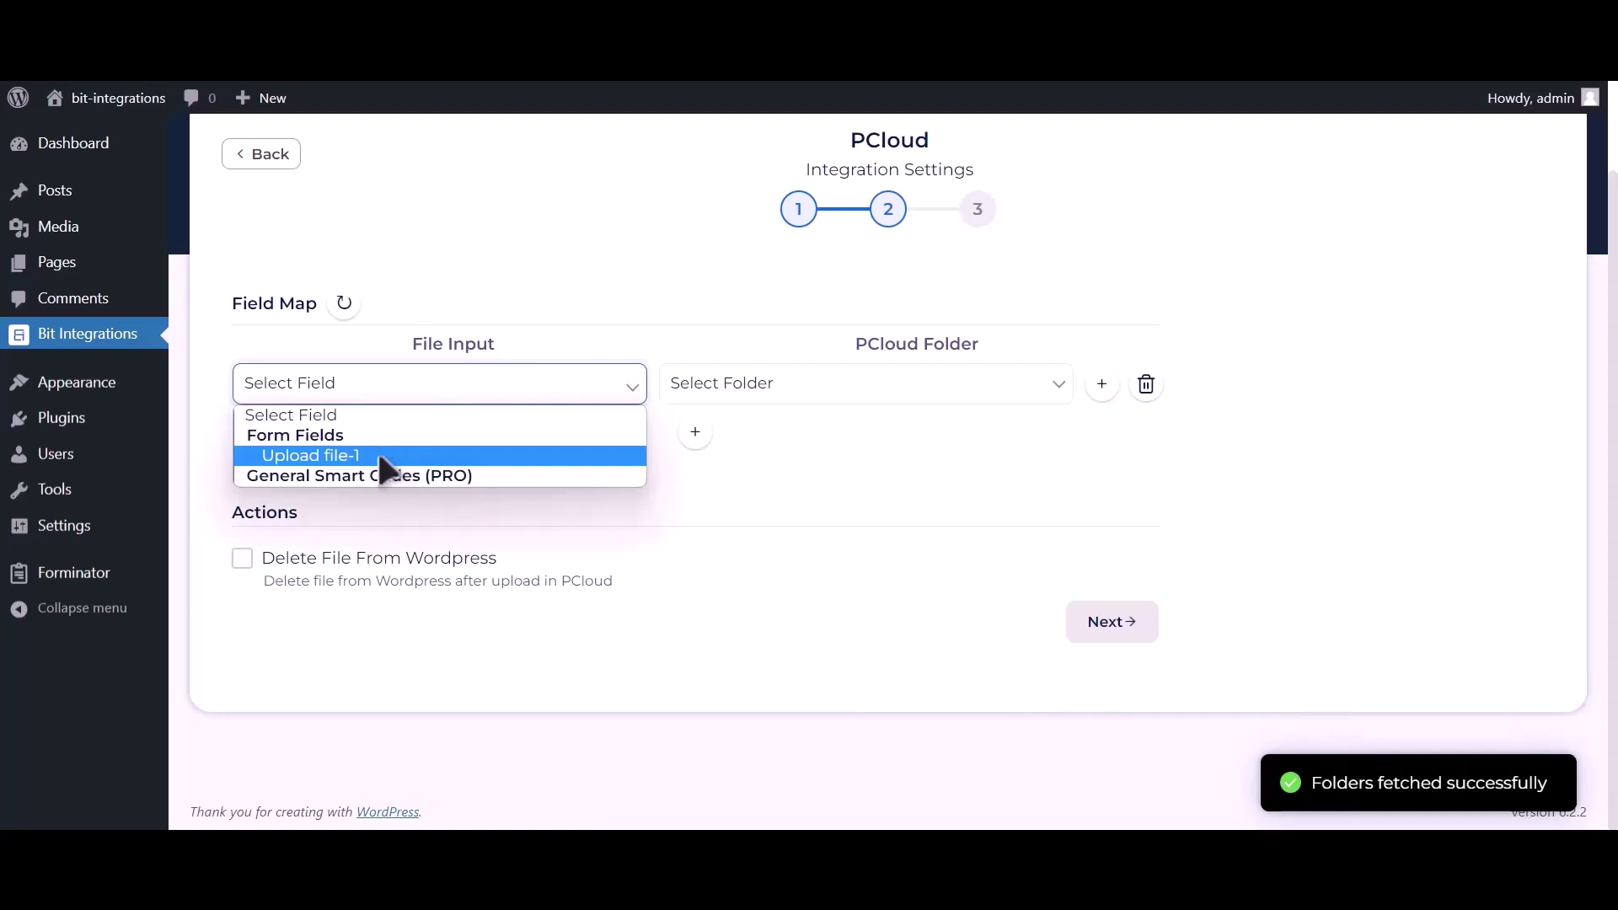
left_click(377, 455)
left_click(797, 392)
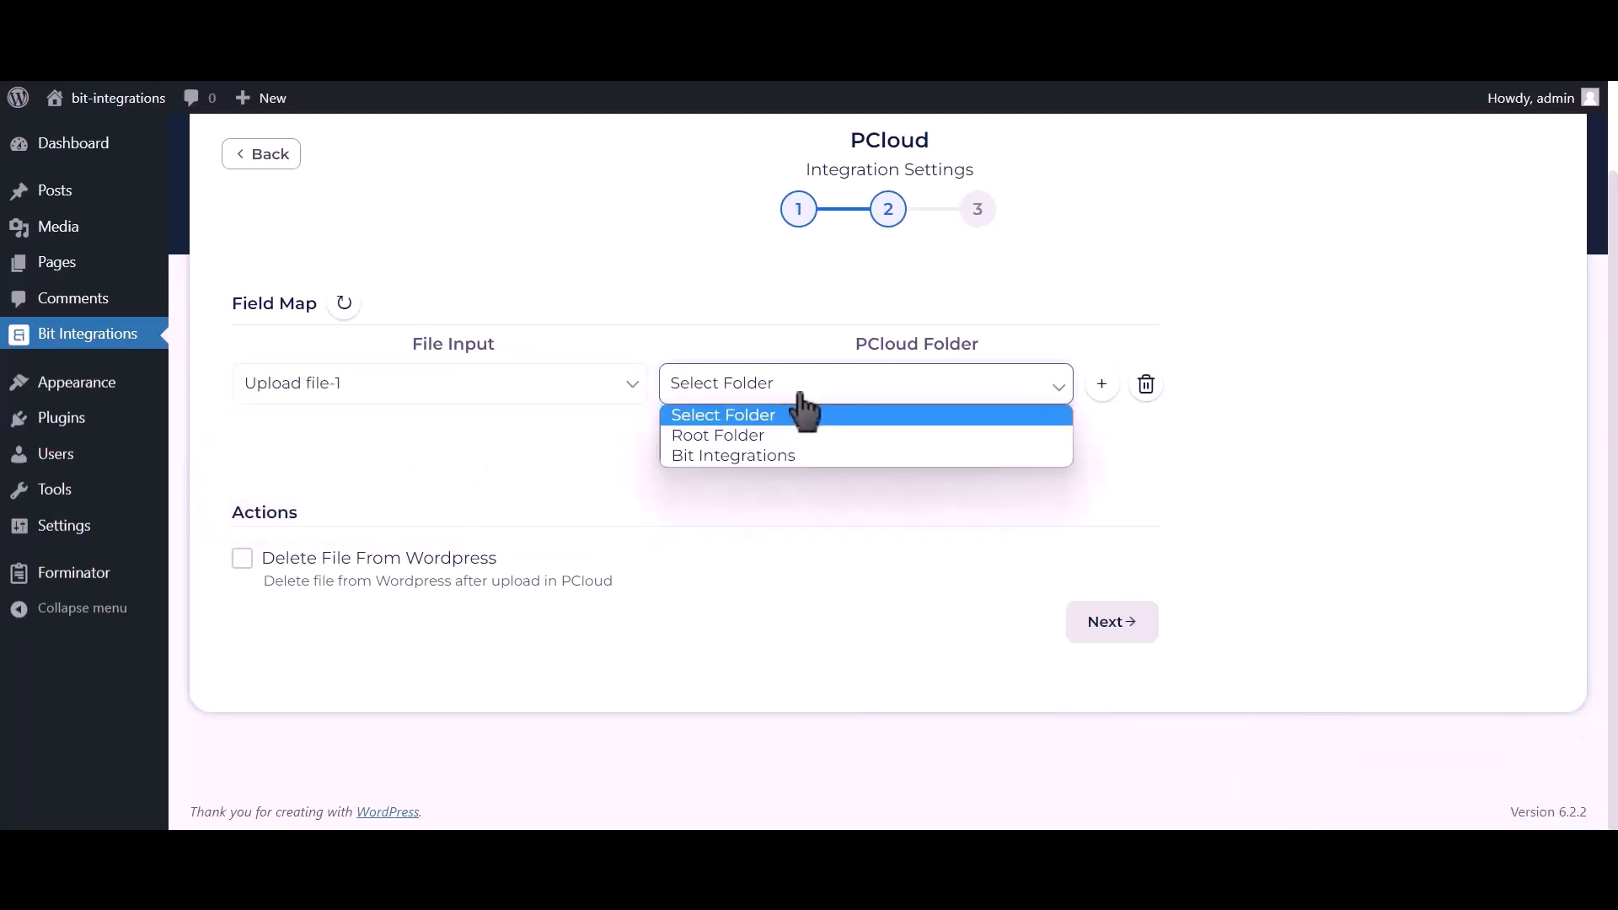
left_click(846, 459)
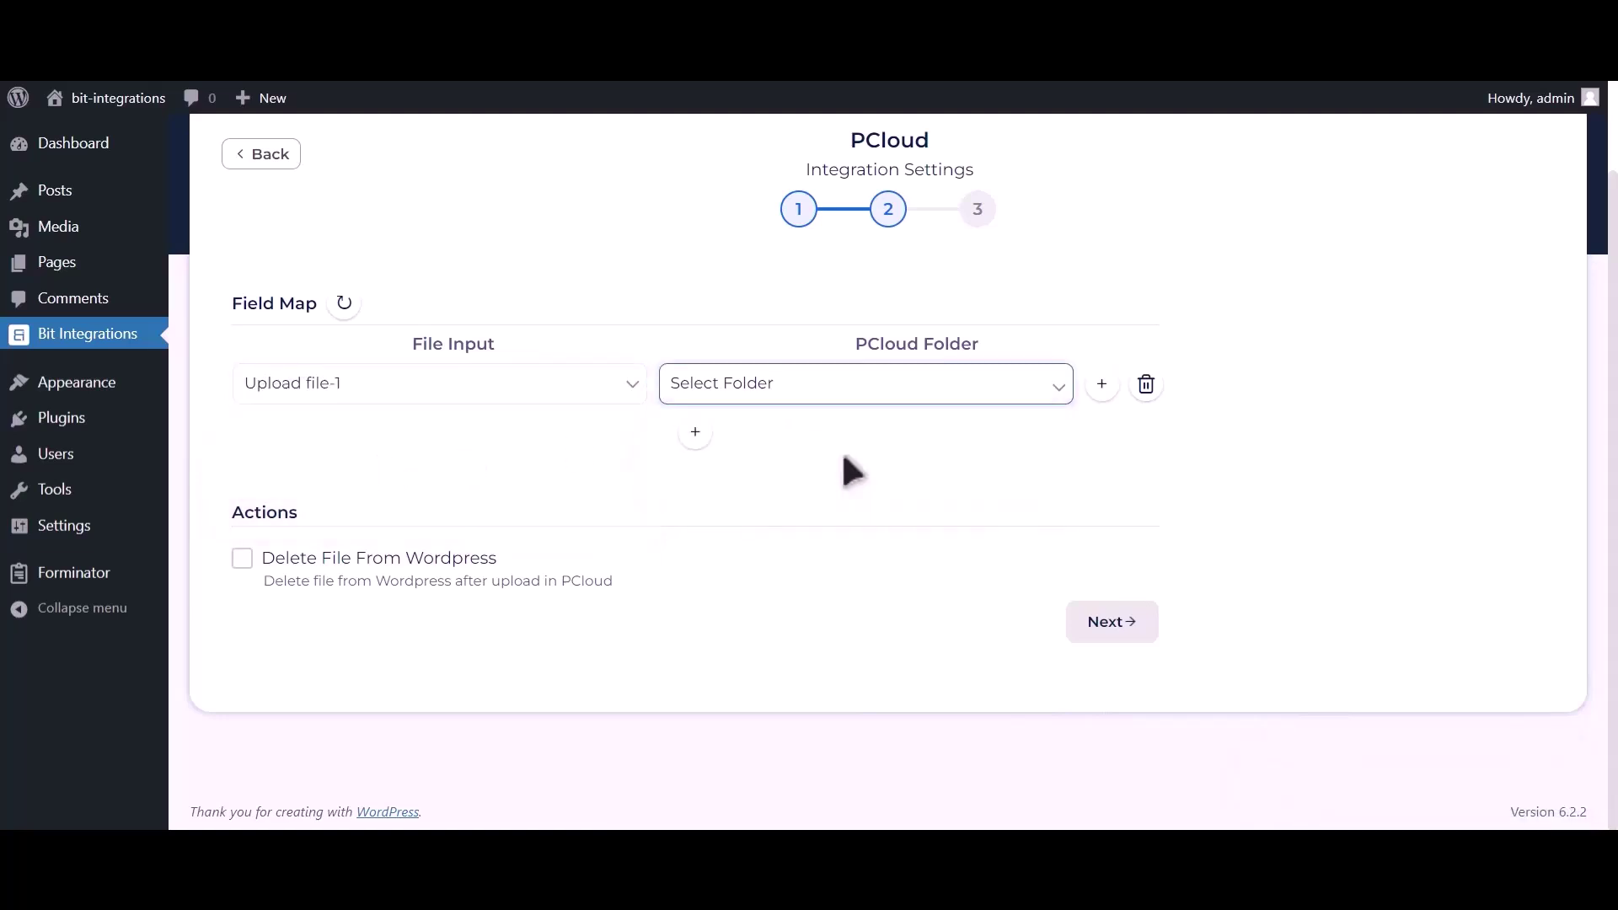
left_click(248, 562)
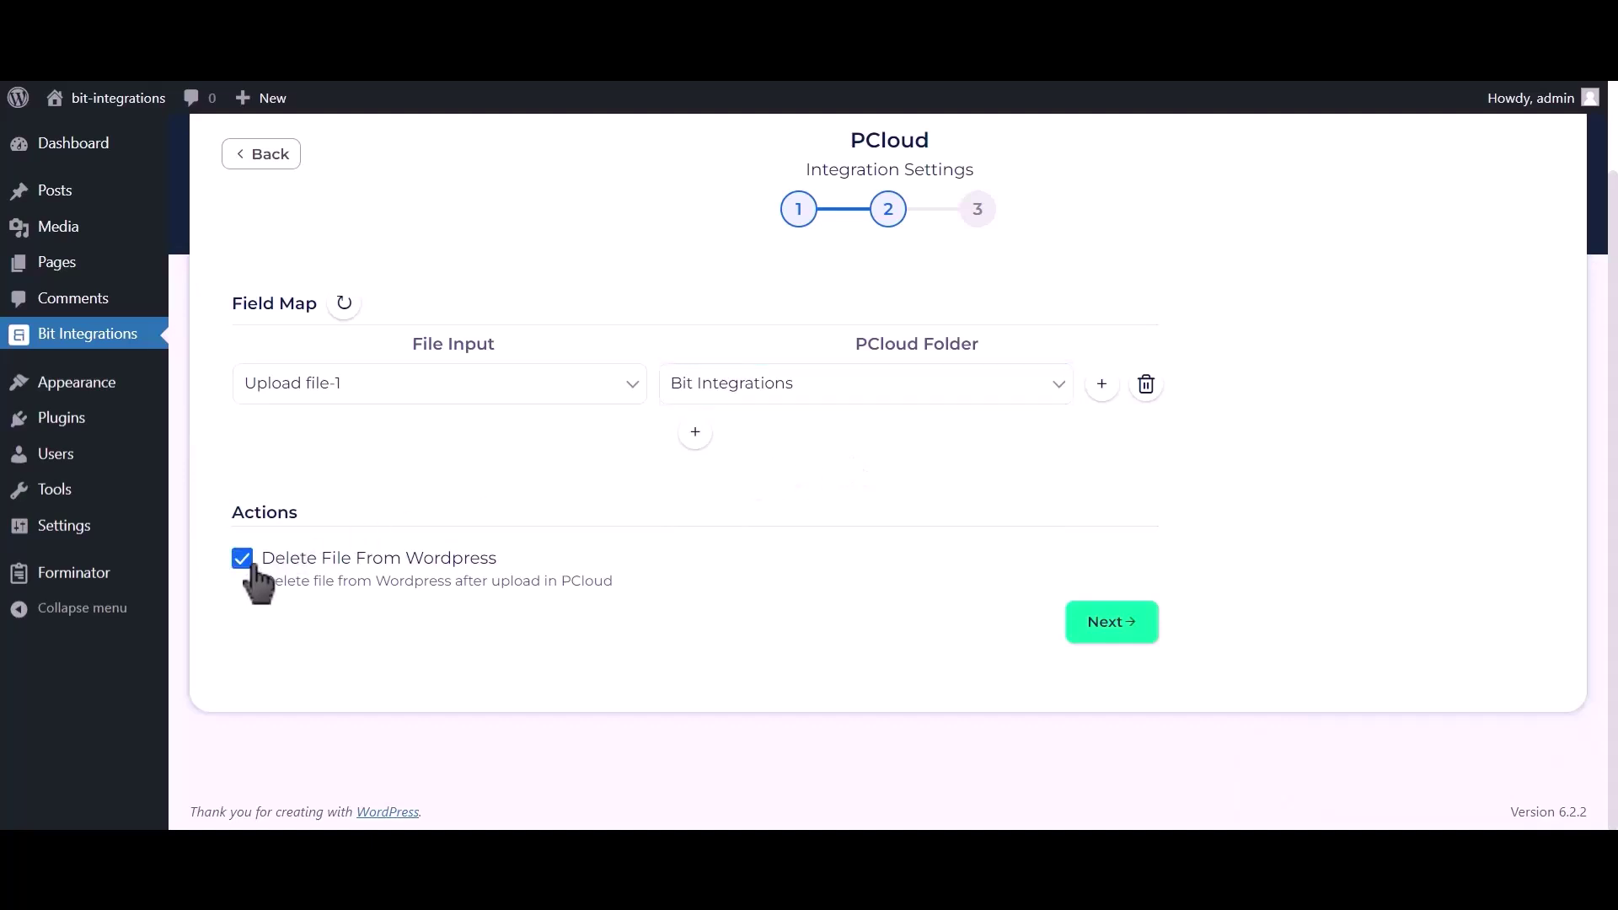
left_click(244, 560)
left_click(1114, 623)
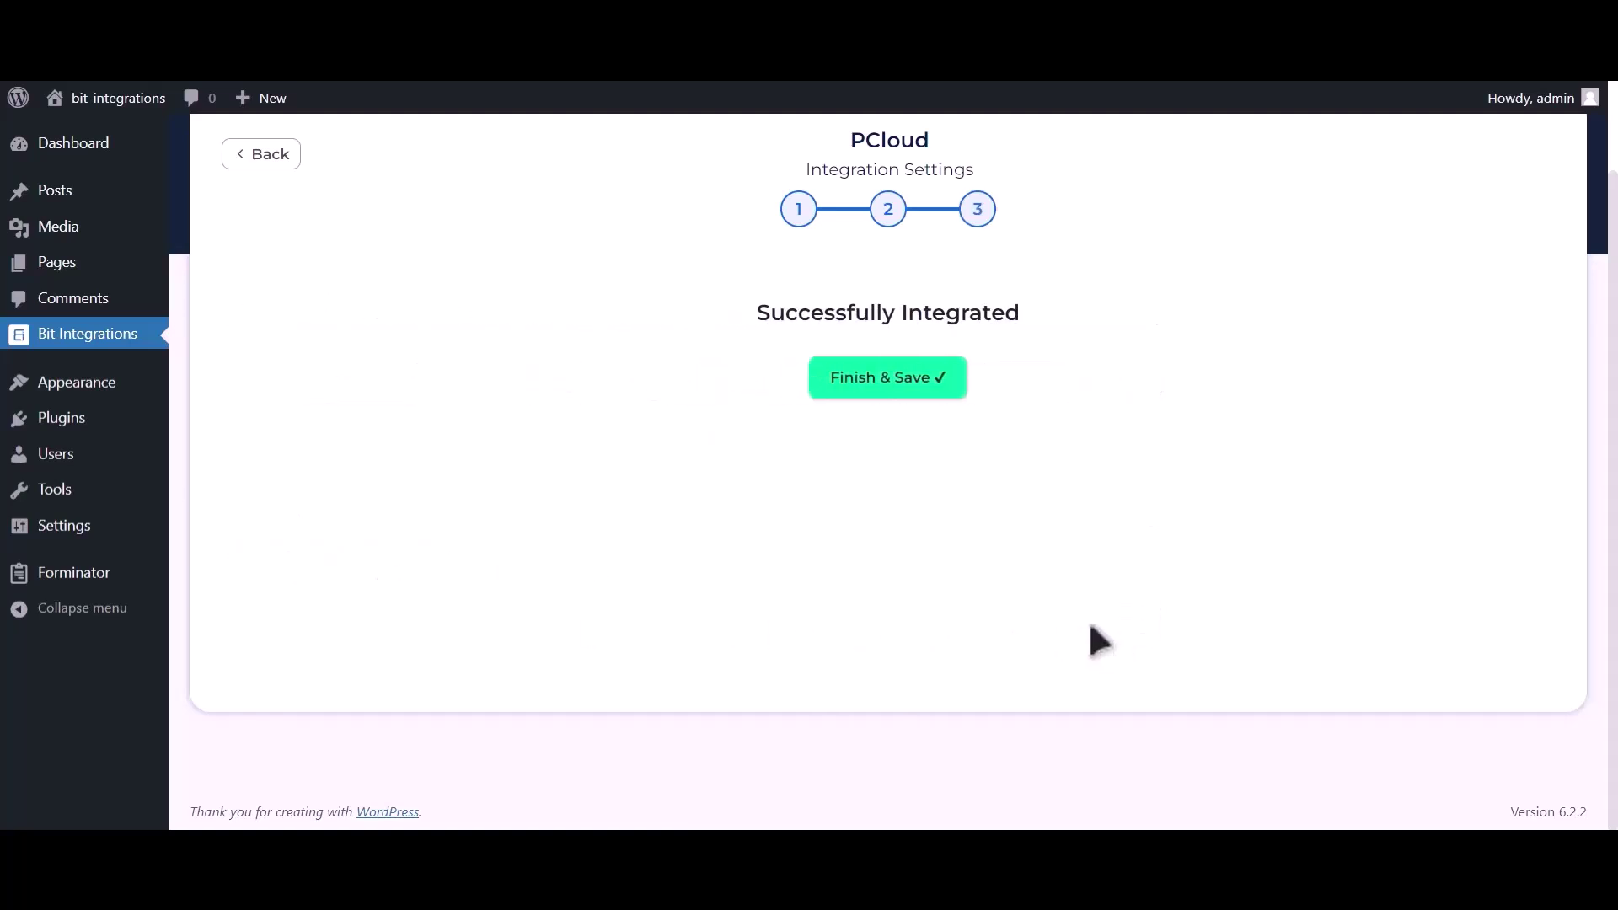
Save the integration, then fill in the form with name 'Bit Integrations', an e-mail and phone number.
left_click(899, 390)
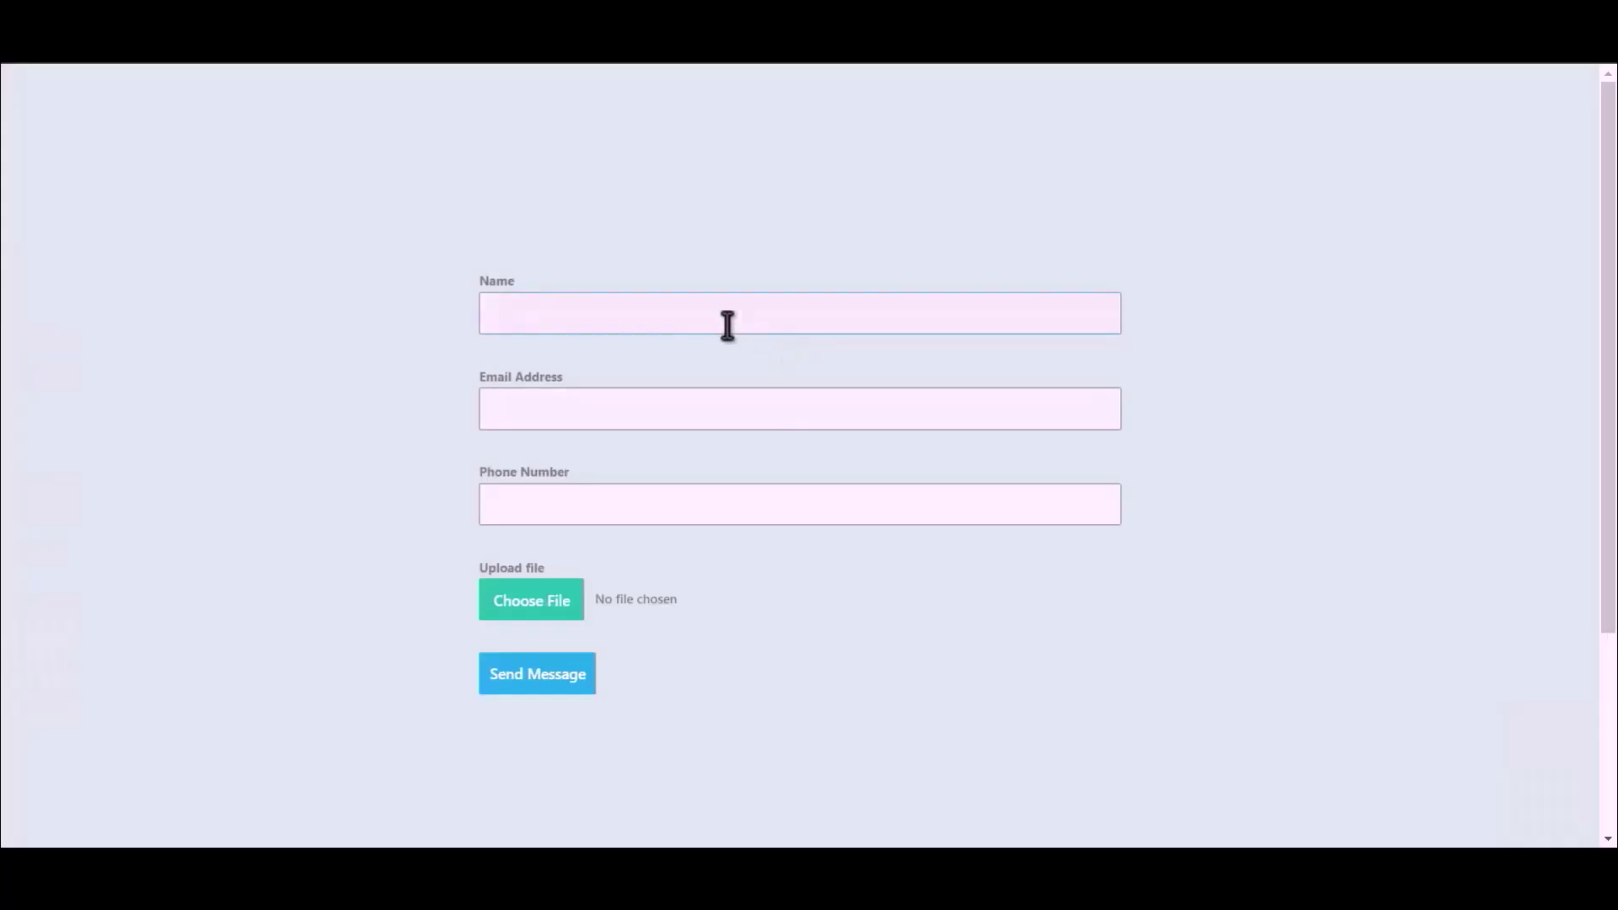
type("Bit Integrations")
left_click(784, 404)
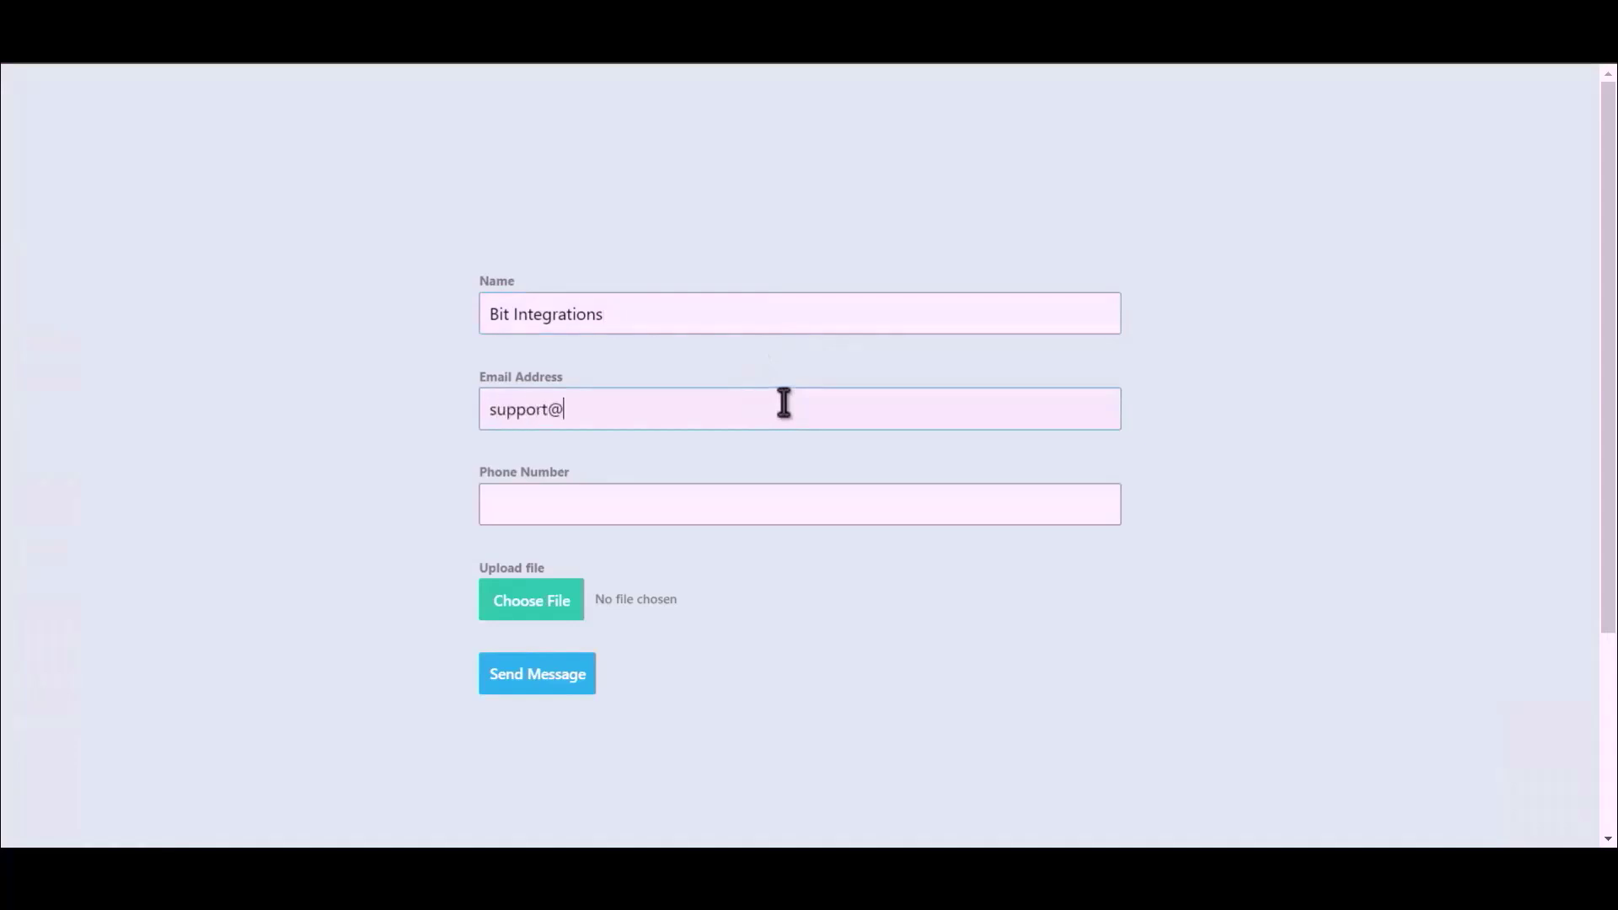
left_click(706, 510)
type("444555666")
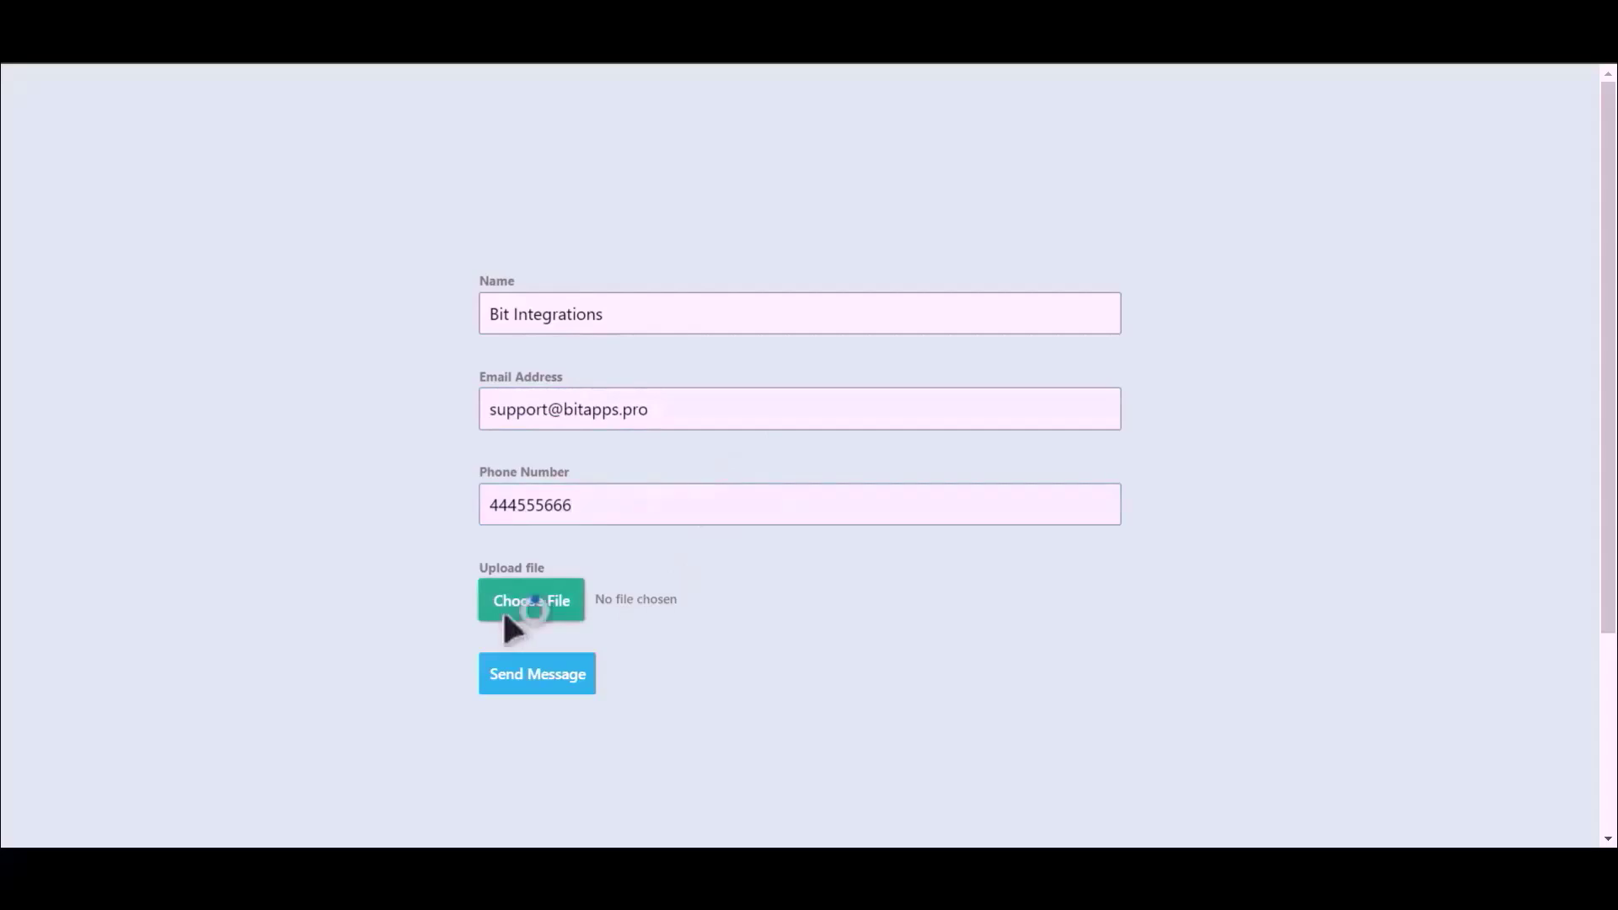
Attach Bit Integrations.png and send the form.
left_click(504, 615)
left_click(224, 180)
double_click(226, 182)
left_click(536, 675)
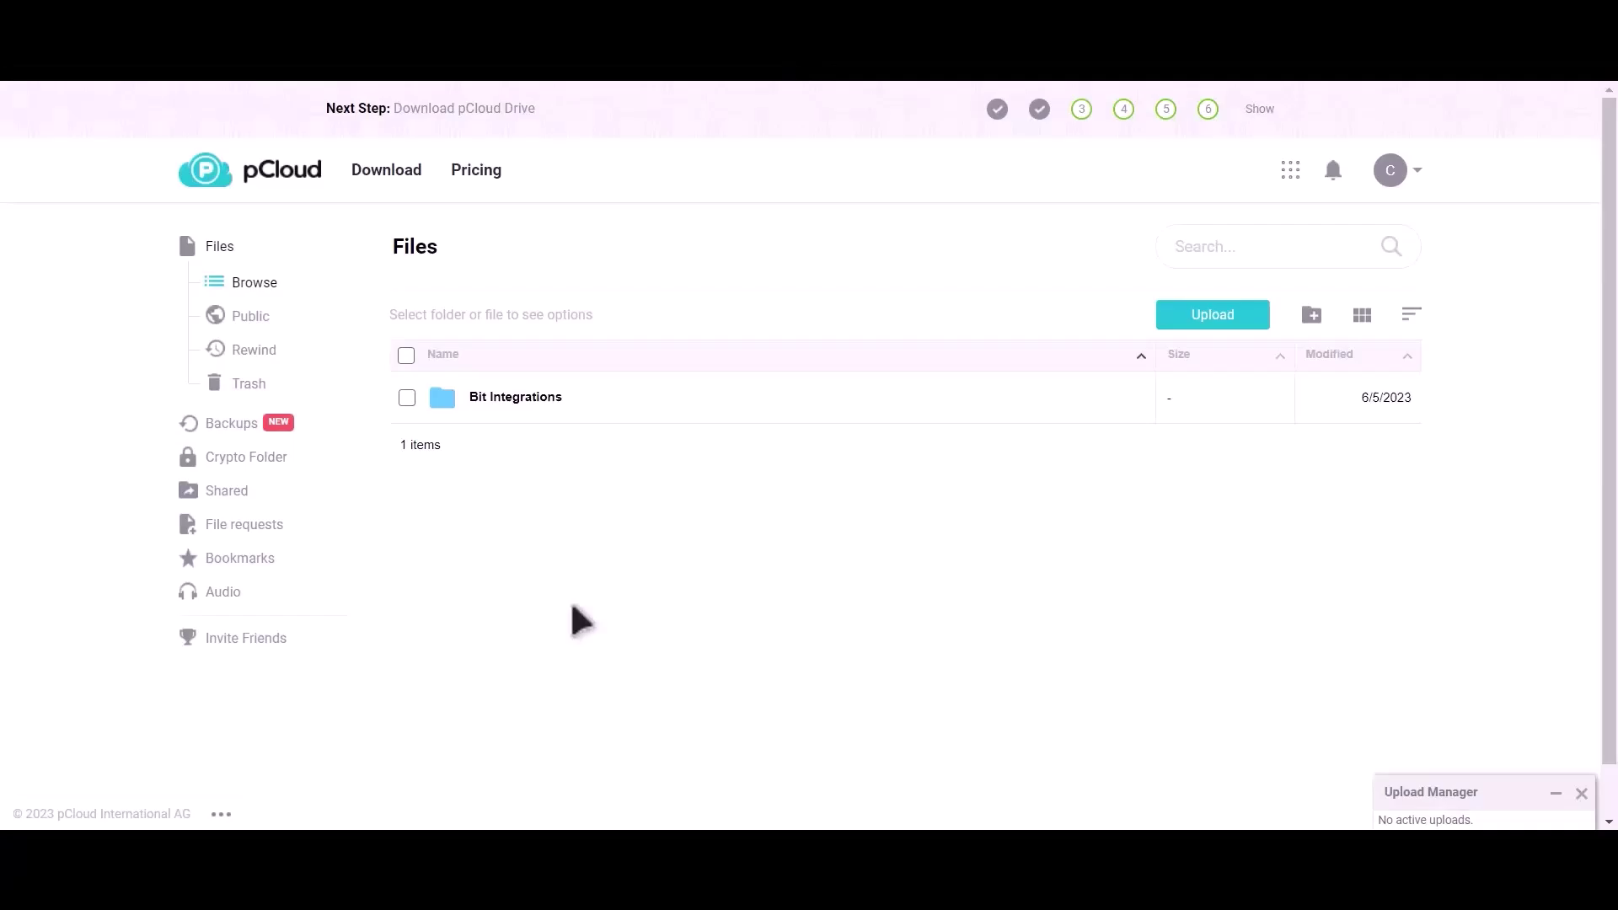
Open the Bit Integrations folder in pCloud to confirm the uploaded Bit-Integrations.png (2.7 KB).
left_click(541, 407)
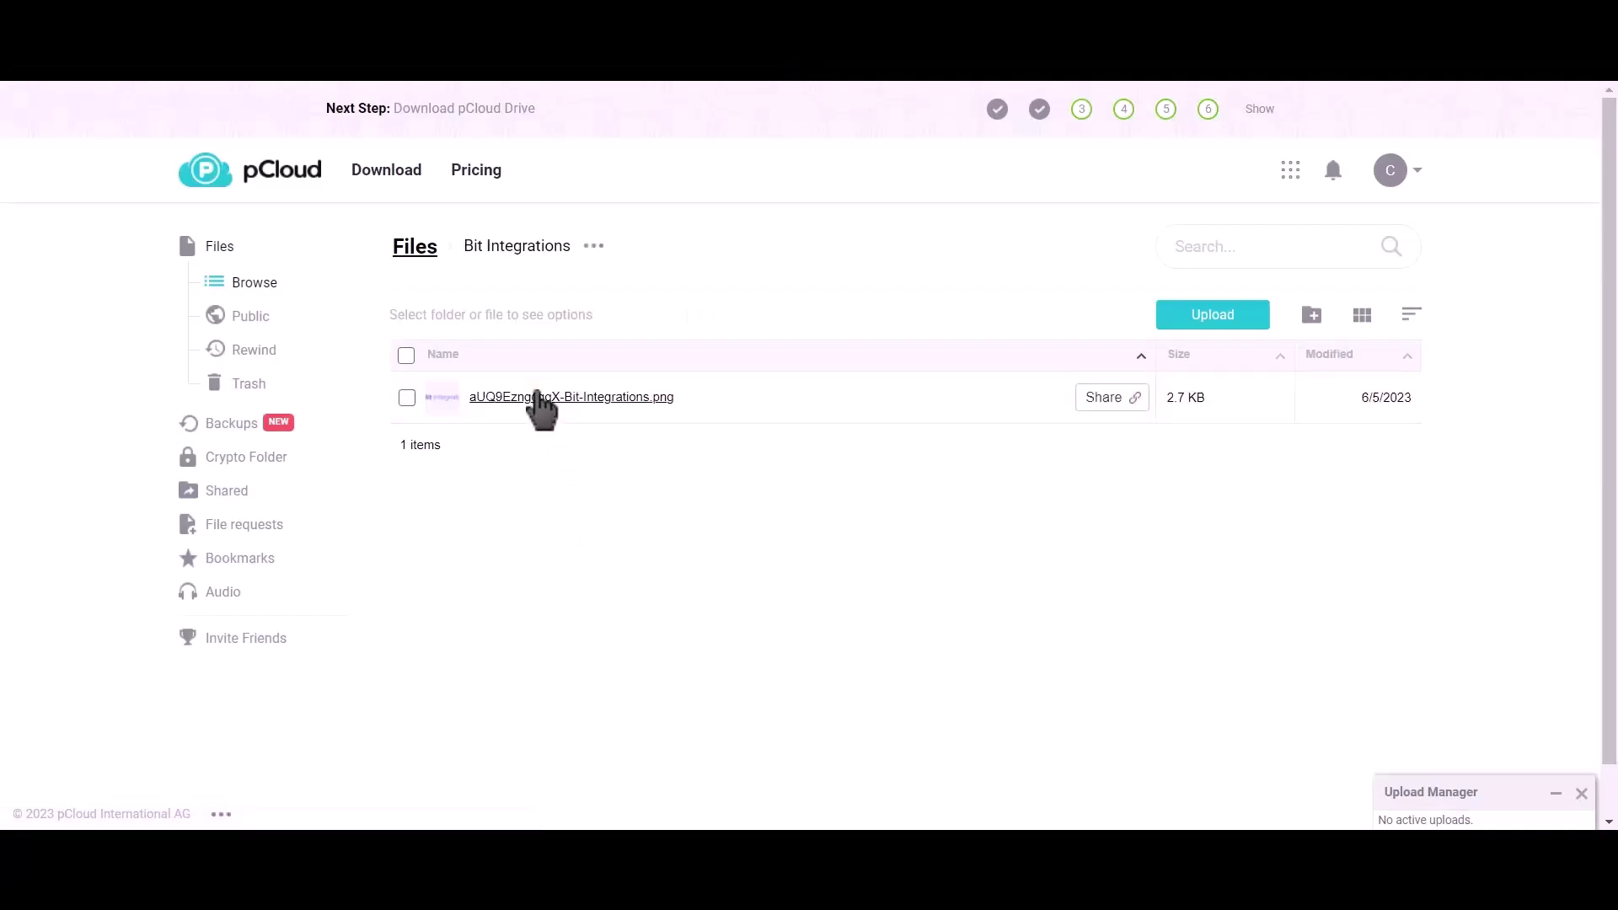